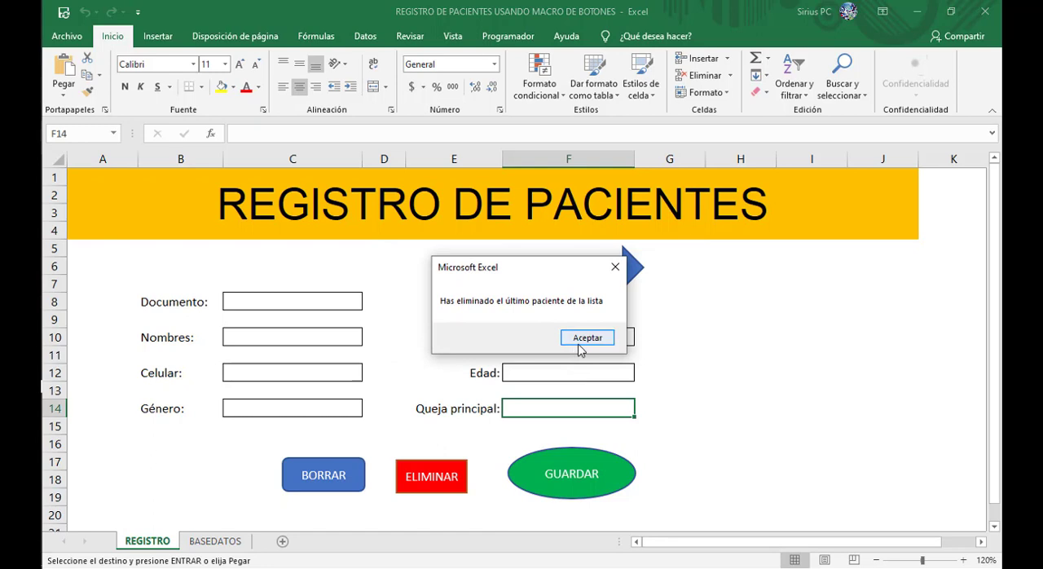
Step: Dismiss the deletion notice, review the patient records on the BASEDATOS sheet and return to the registration form
click(579, 341)
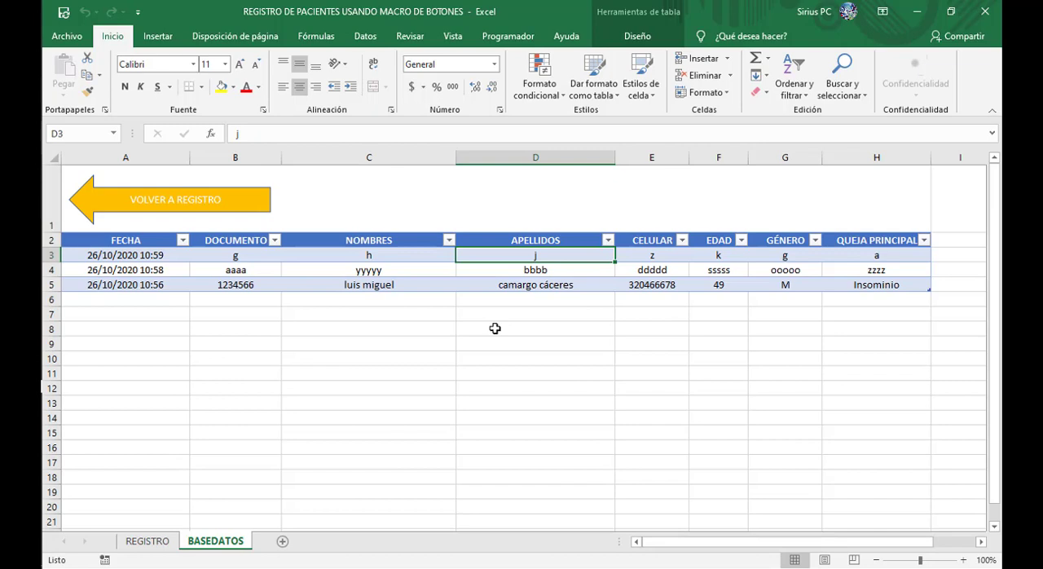
click(388, 282)
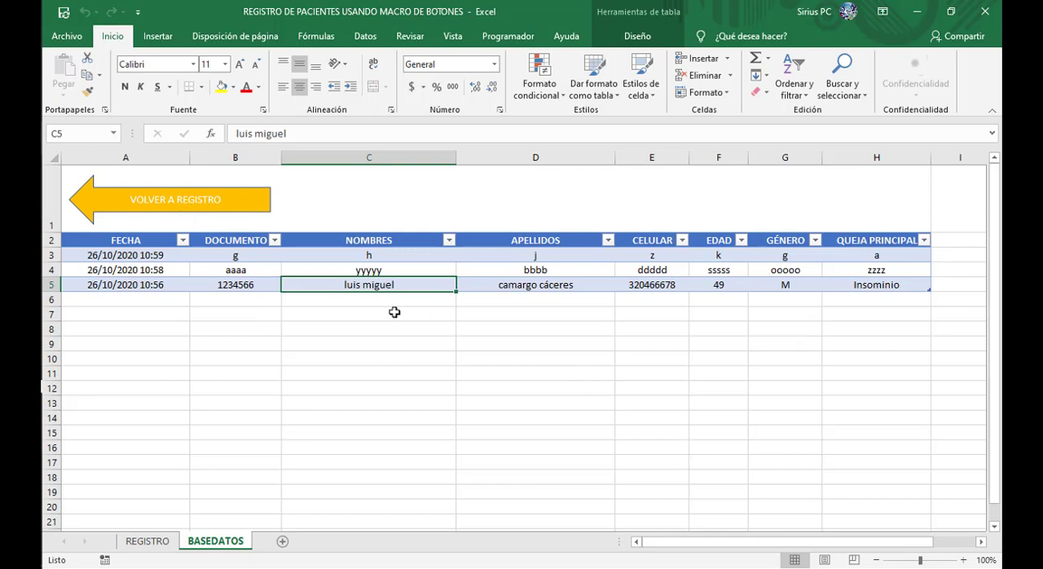
click(197, 210)
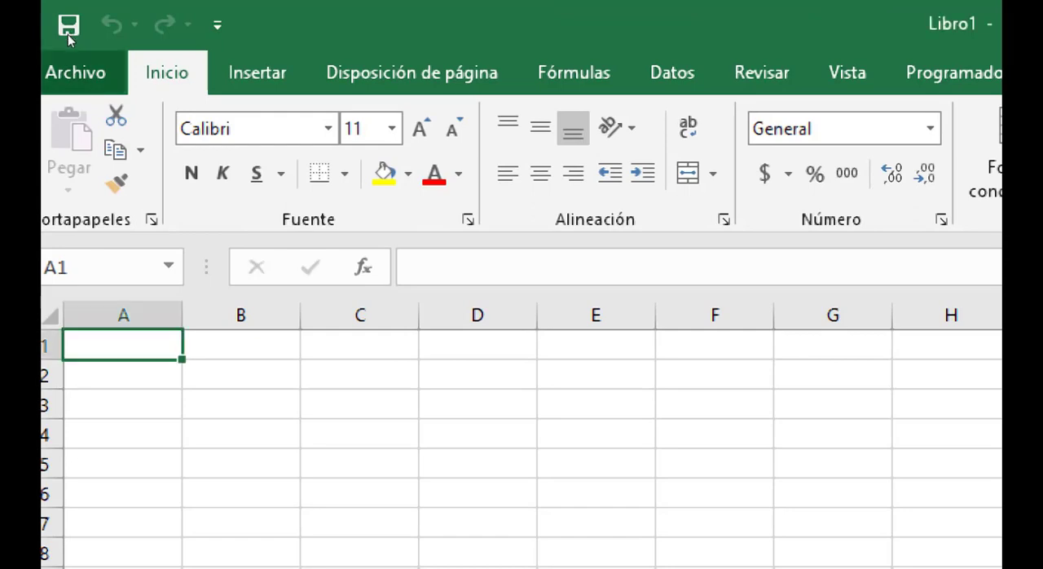
Step: Start saving the new blank workbook under a new name on this PC, in the Escritorio folder
click(72, 69)
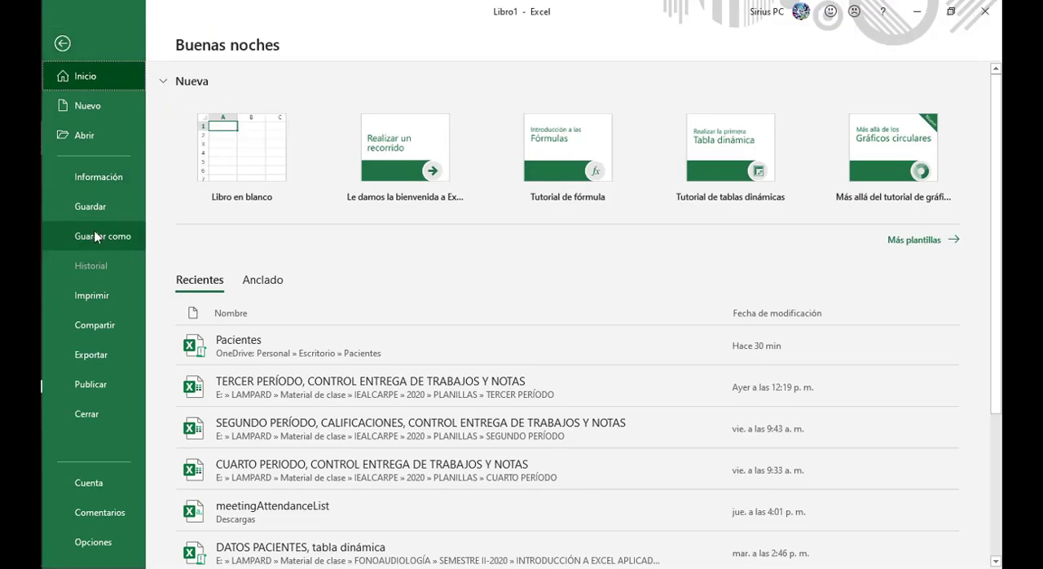
click(94, 237)
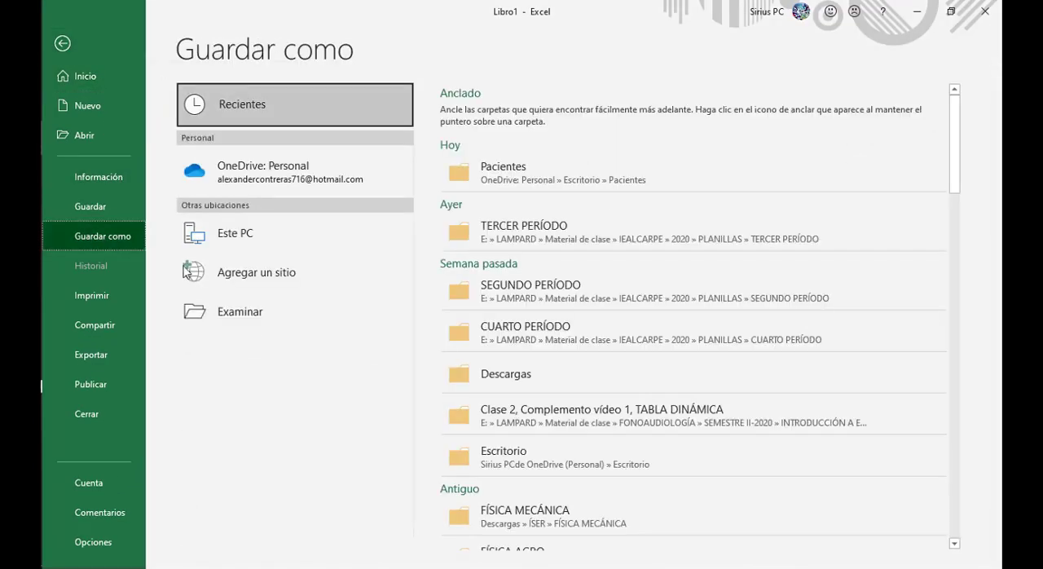
click(234, 244)
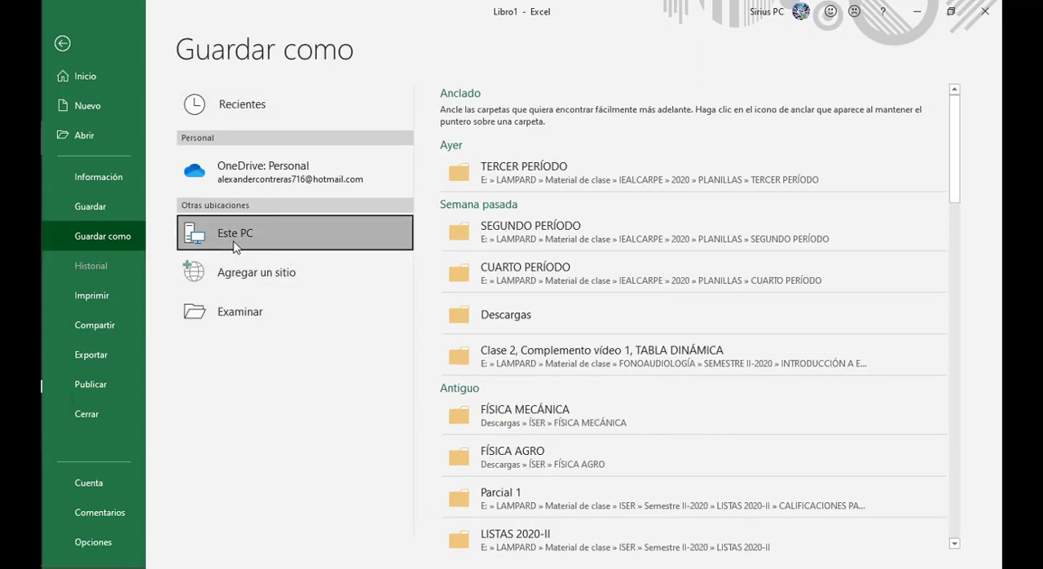
double_click(234, 245)
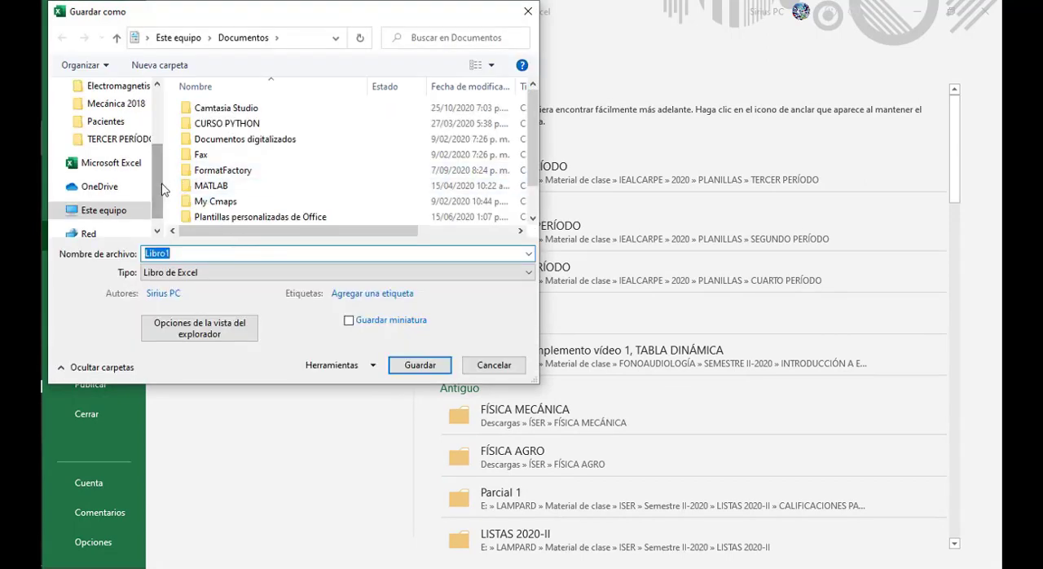
scroll(114, 155, up, 3)
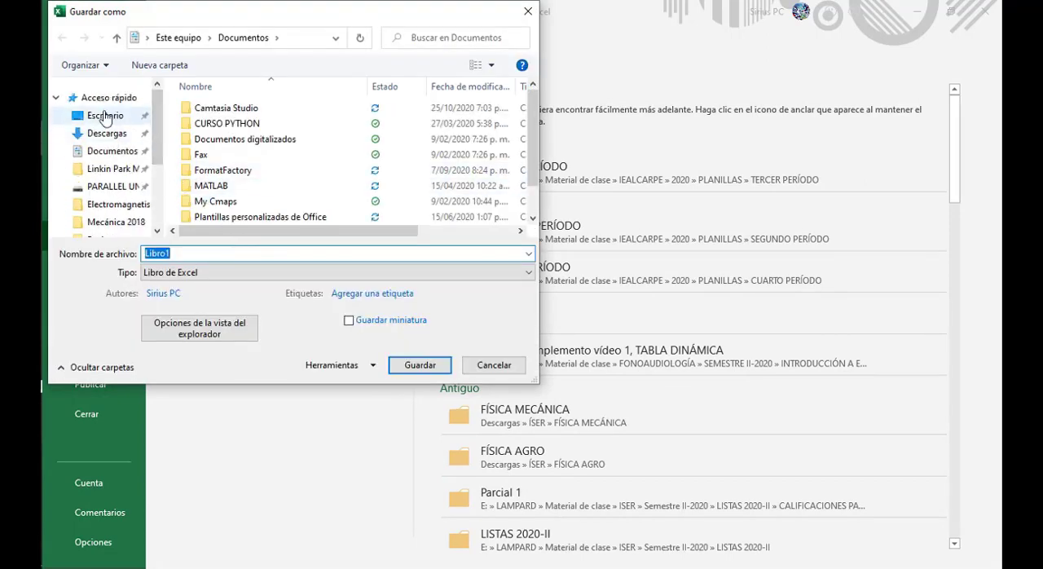
click(105, 114)
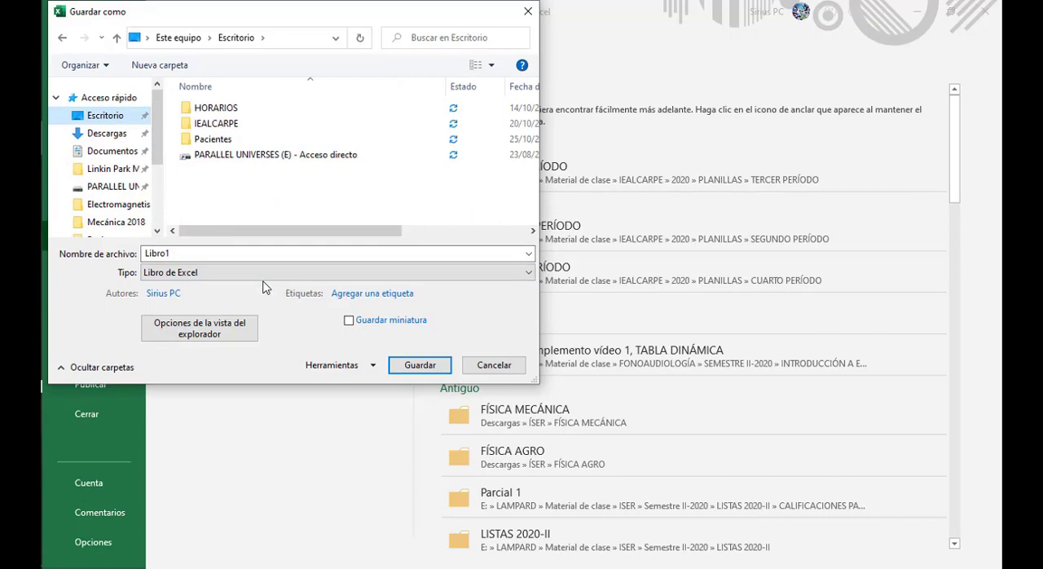
Step: Enter REGISTRO PACIENTES CON TABLA DE BOTONES as the workbook's file name
double_click(199, 253)
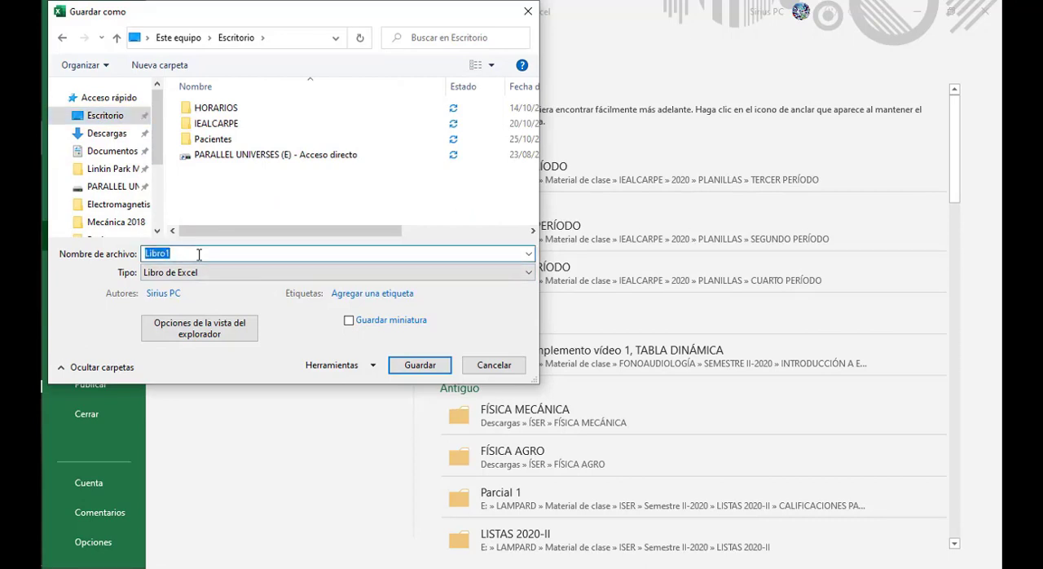
text(re)
key(BackSpace)
key(BackSpace)
text(REGISTRO PACIENTES)
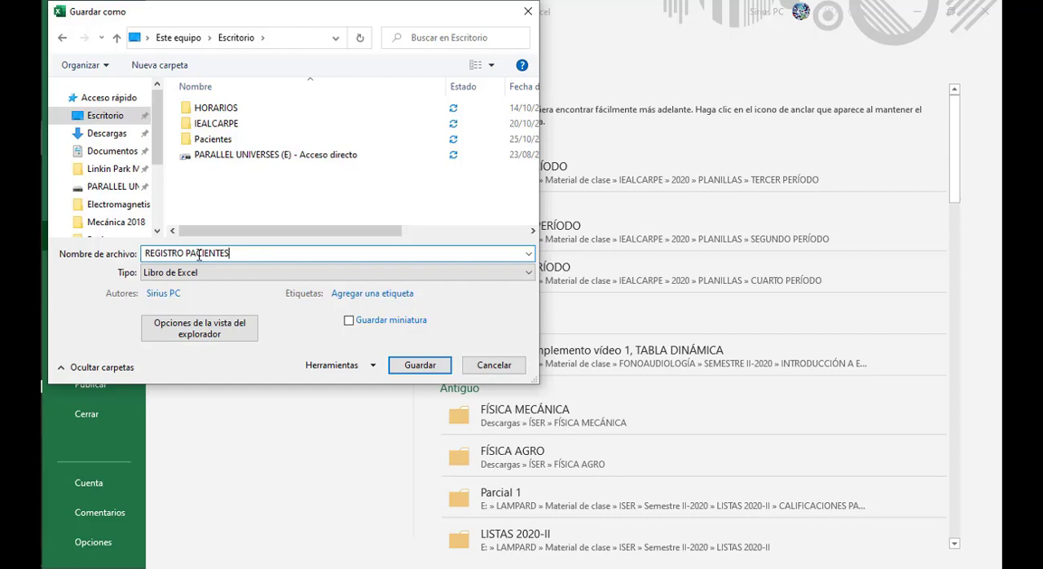
text(CON)
text(BLA DE BOTON)
key(BackSpace)
key(BackSpace)
text(TONES)
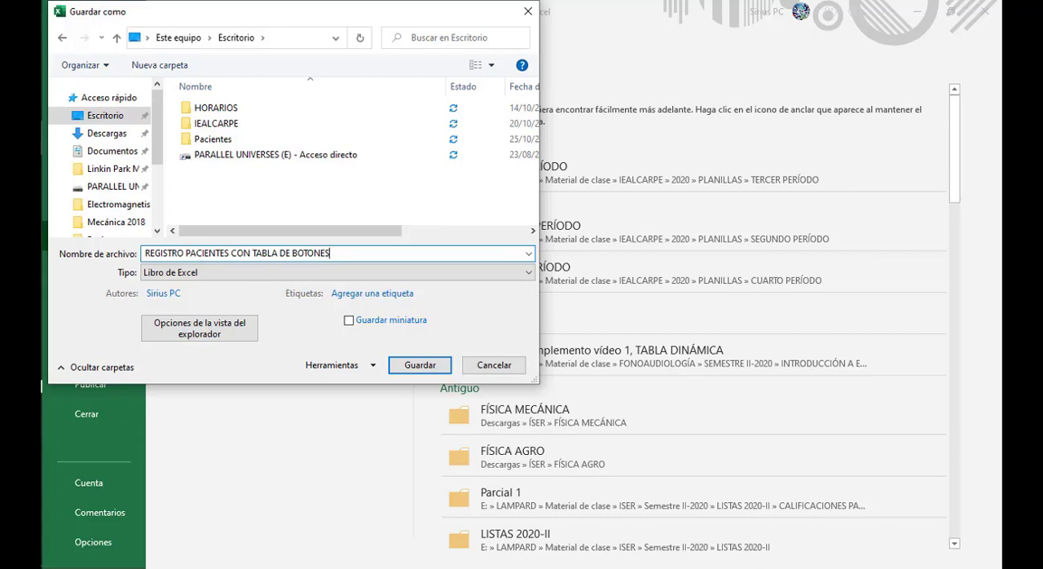
Step: Revise the file name to REGISTRO DE PACIENTES USANDO MACRO DE BOTONES
click(187, 255)
text(DE)
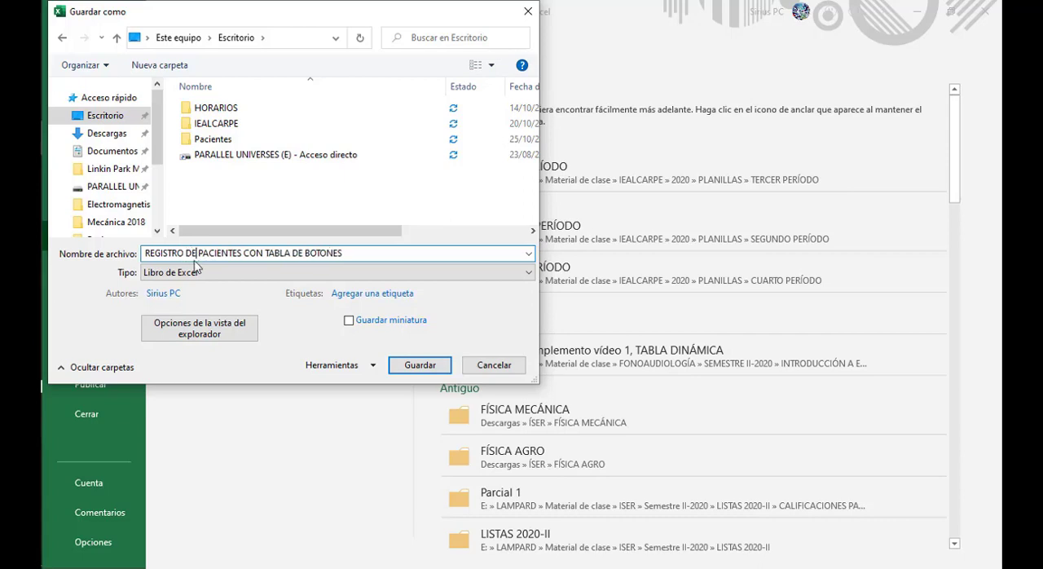
click(265, 254)
key(BackSpace)
key(BackSpace)
key(BackSpace)
text(USAND)
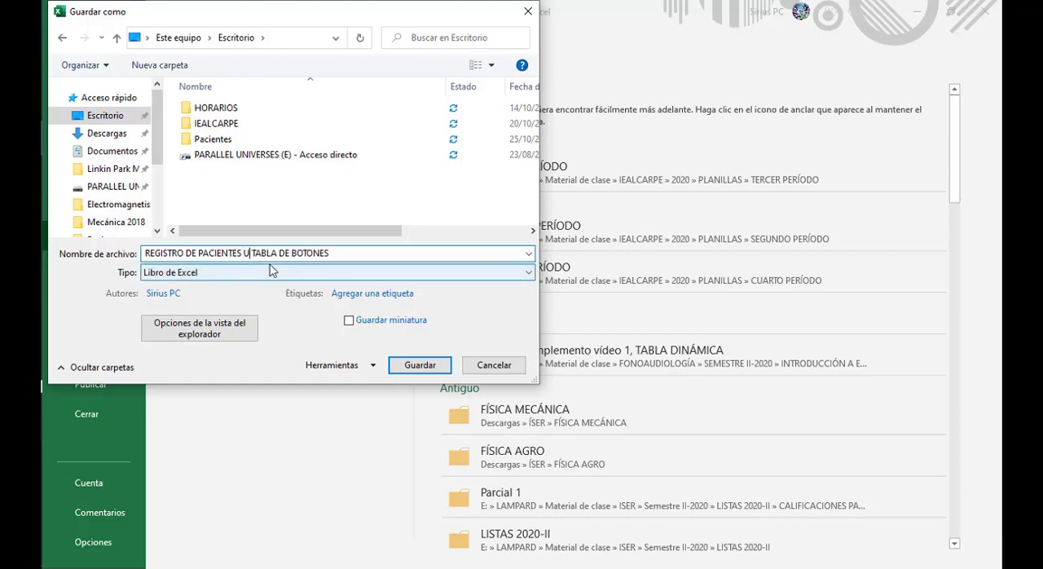
text(O)
key(Right)
key(Delete)
key(Delete)
key(Delete)
key(Delete)
key(Delete)
text(MADRO)
key(BackSpace)
key(BackSpace)
key(BackSpace)
text(CRO)
Step: Set the file type to Libro de Excel habilitado para macros and save the workbook
click(322, 275)
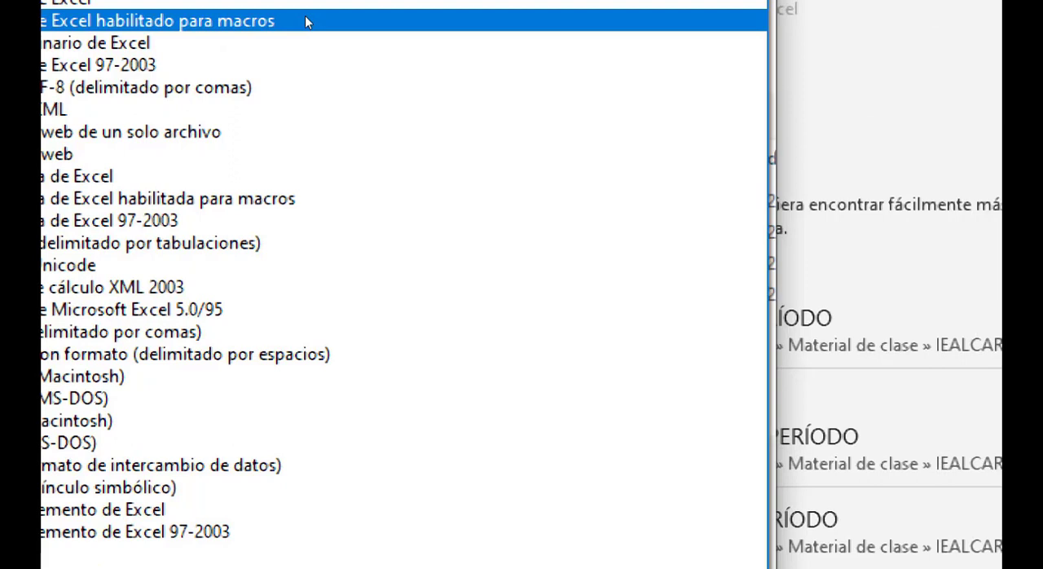
click(229, 20)
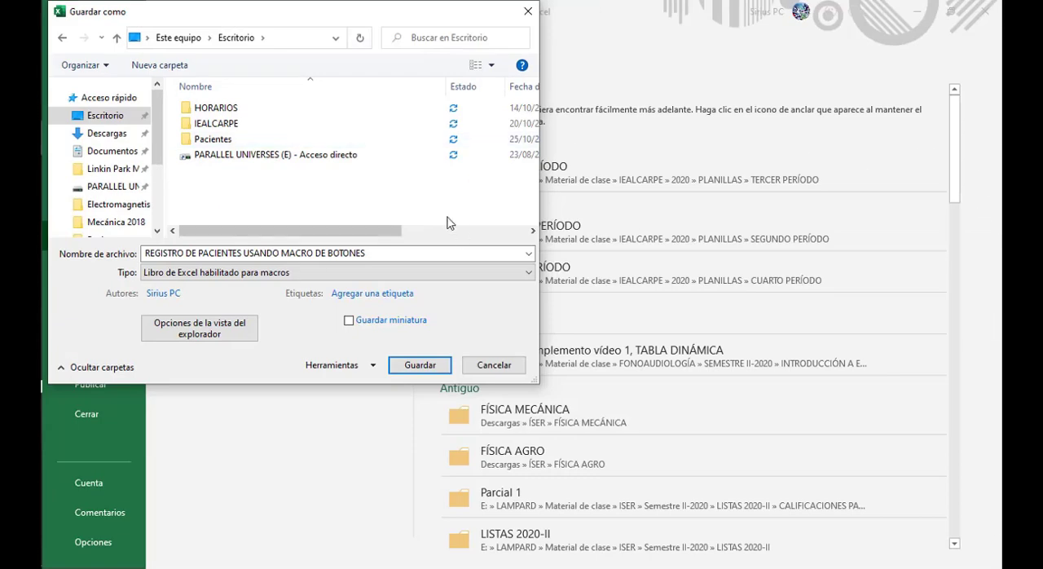
click(421, 365)
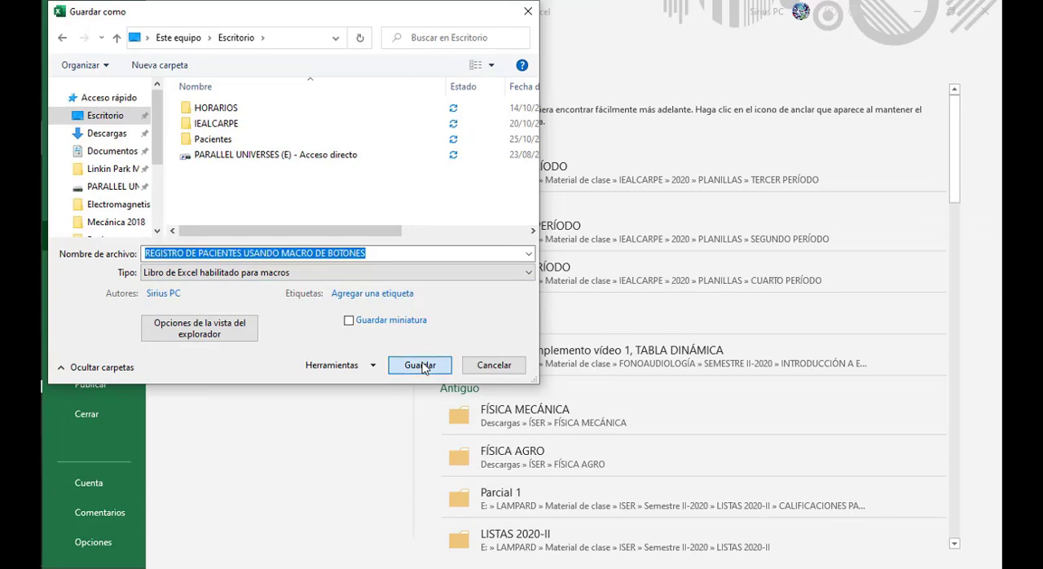
click(420, 365)
key(Escape)
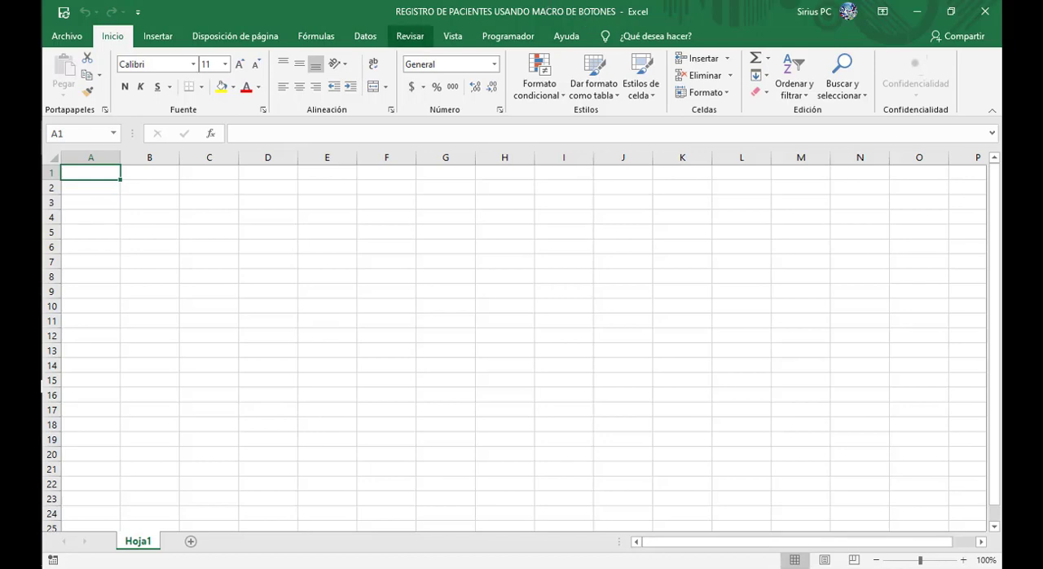
Step: Merge and center cells A1:J4 as the form's title area
click(268, 567)
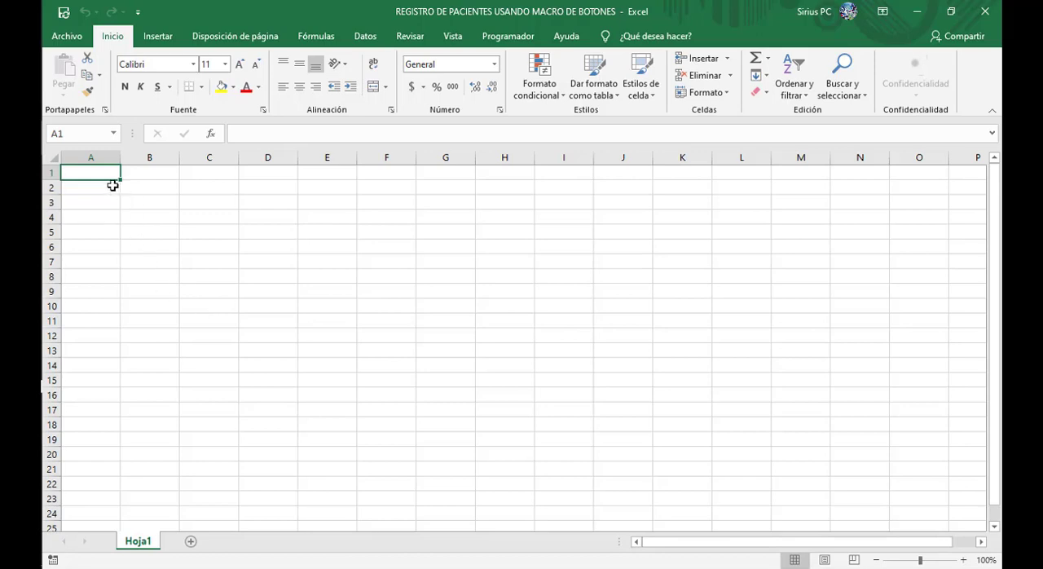
drag(88, 174, 823, 221)
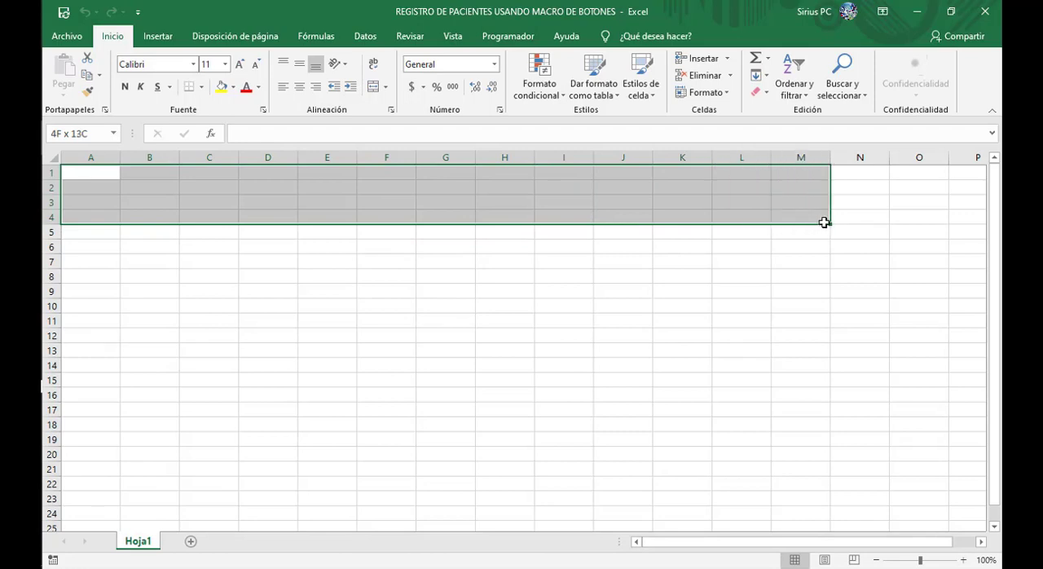
drag(823, 222, 650, 216)
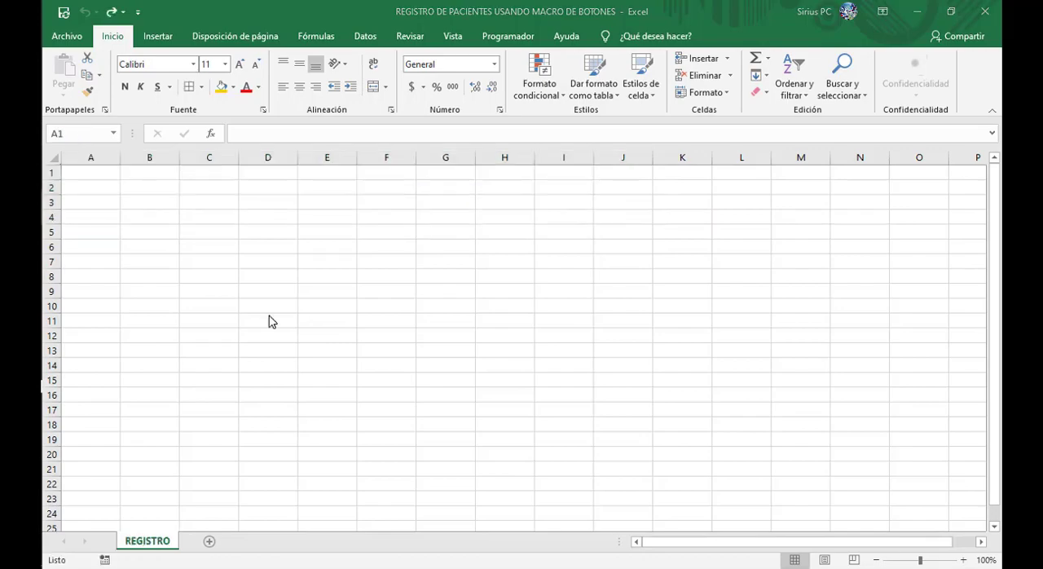
key(ctrl+z)
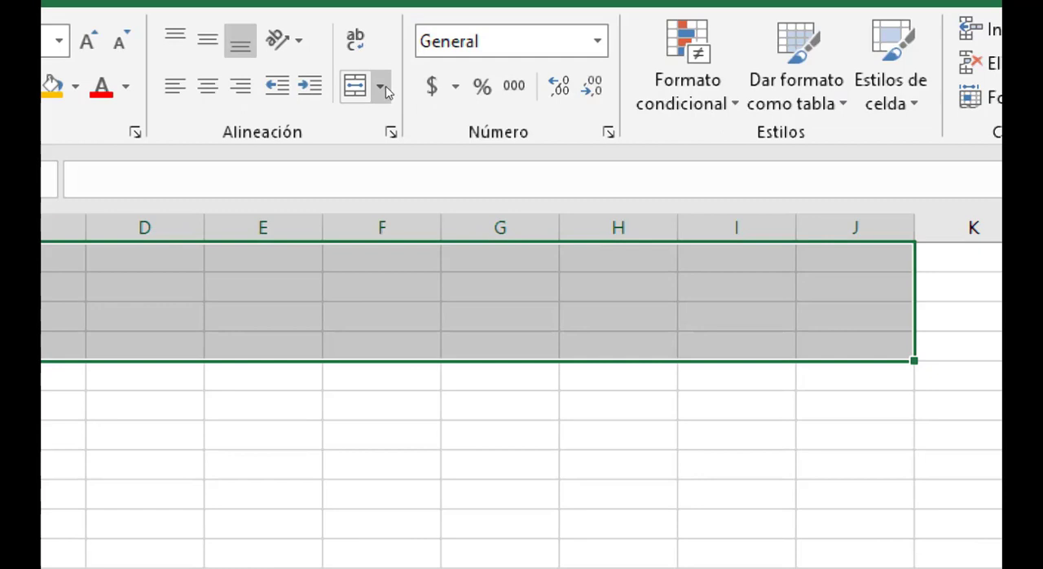
click(381, 87)
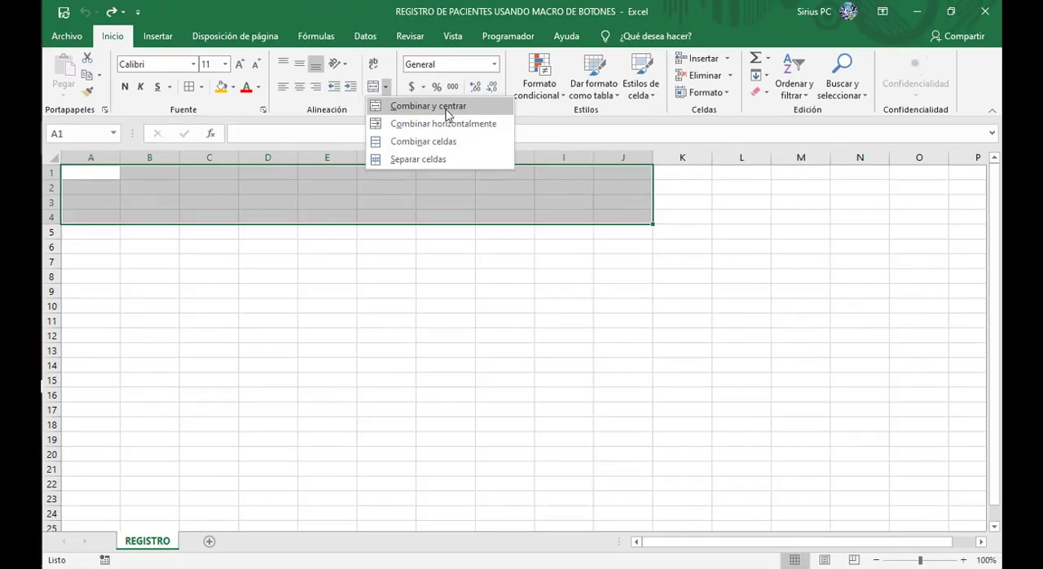
click(447, 113)
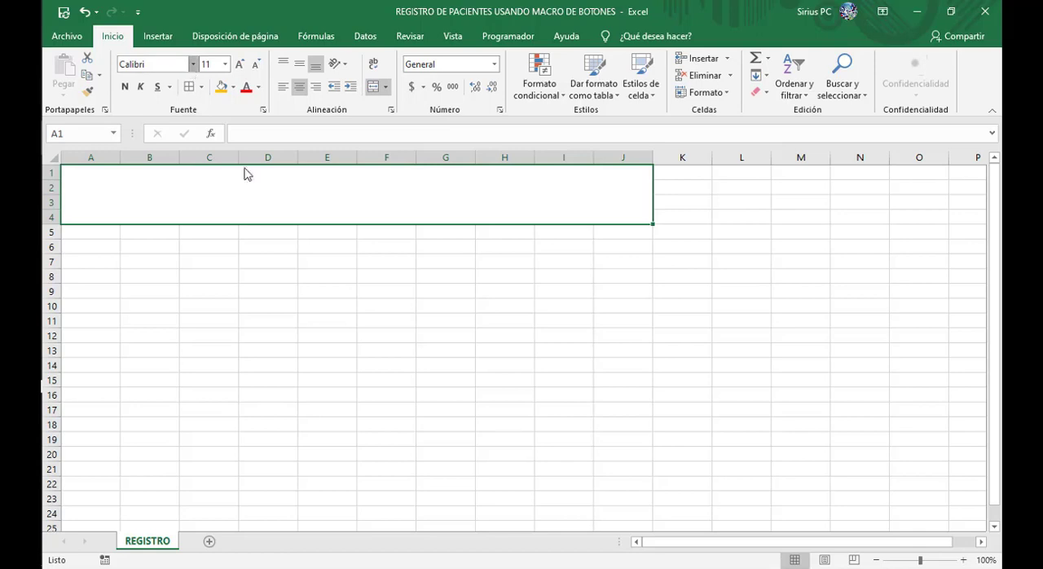
Step: Set the merged title cell's font to Arial Black at size 36
click(193, 65)
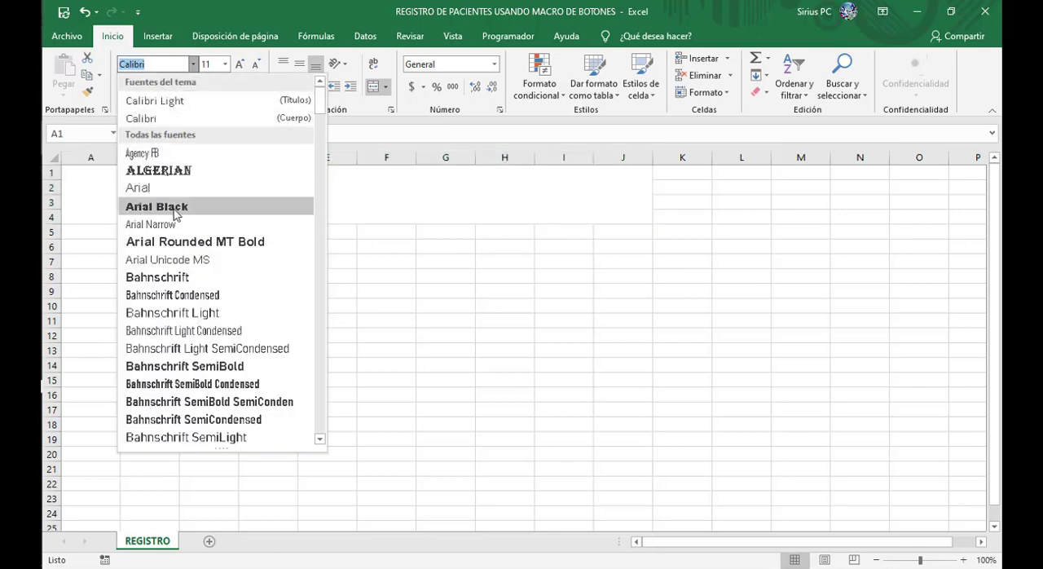
click(172, 206)
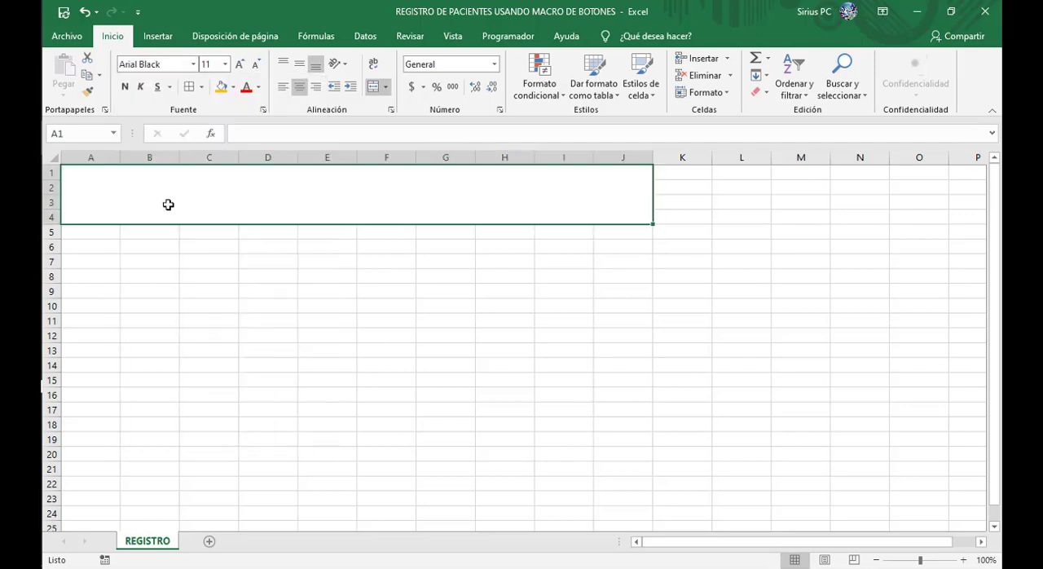
click(226, 64)
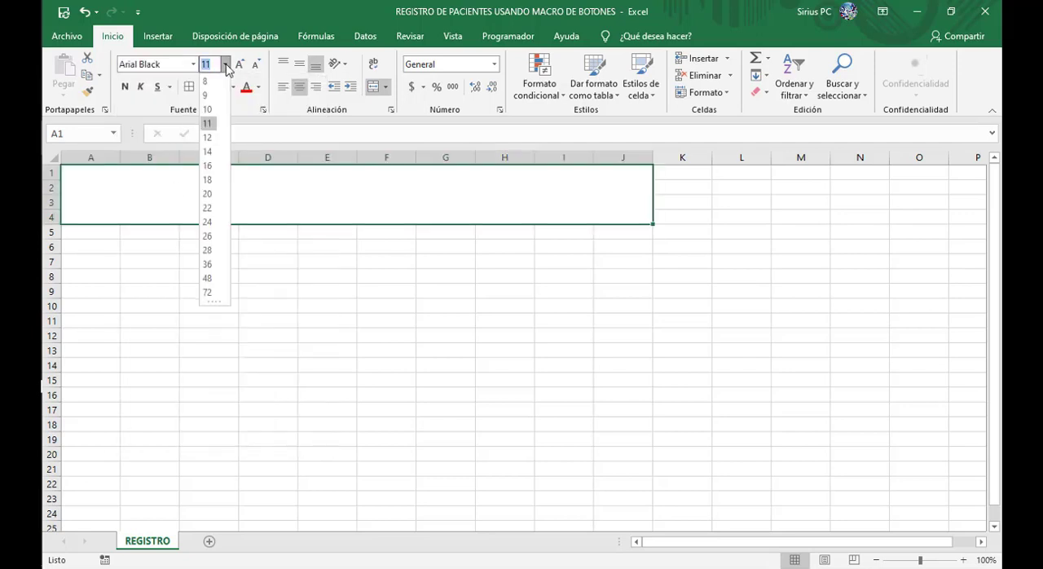
click(207, 265)
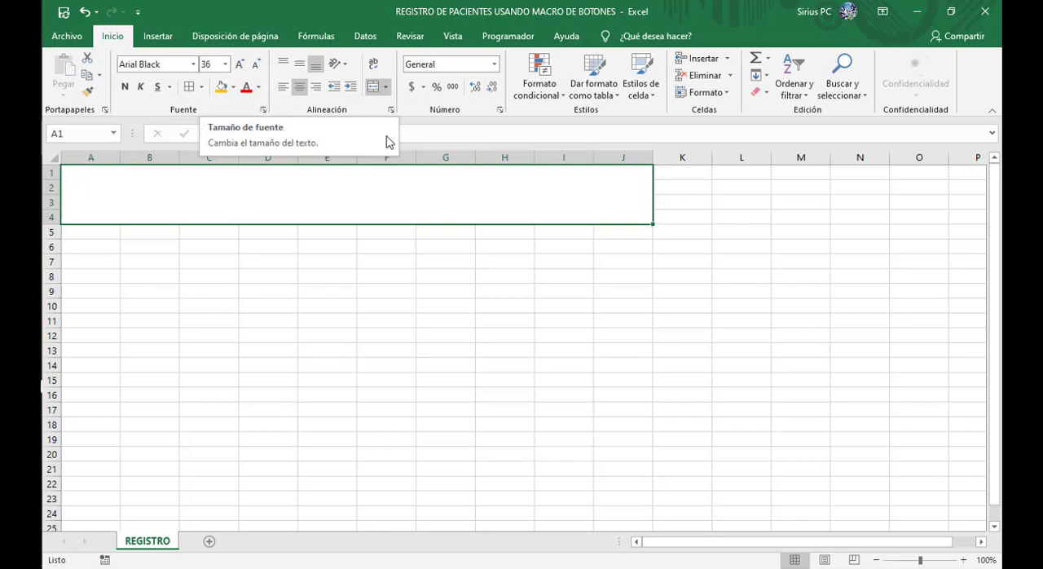
Step: Enter the title REGISTRO DE PACIENTES in the merged cell
click(439, 135)
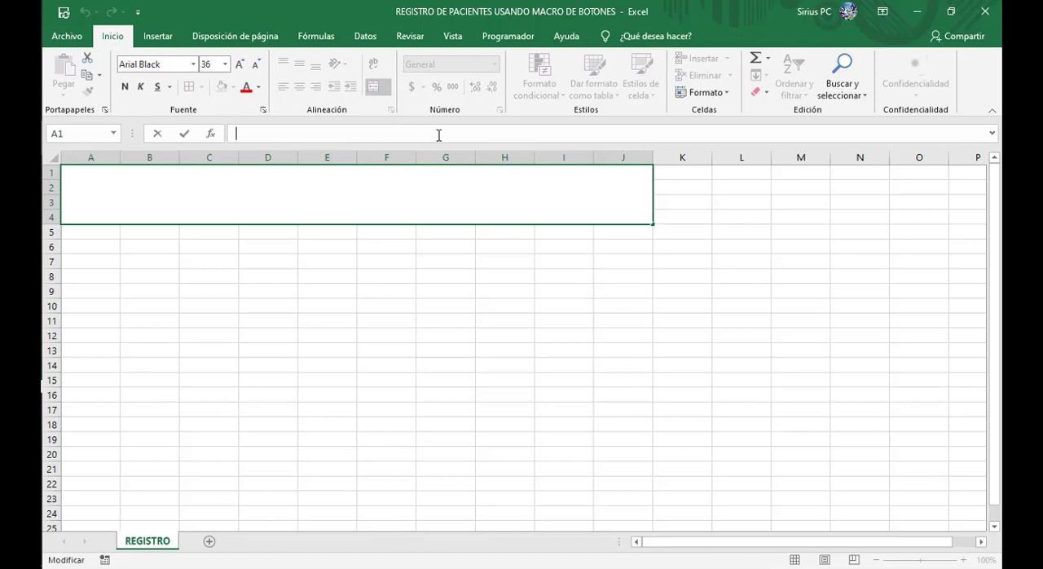
text(re)
key(BackSpace)
key(BackSpace)
text(REGISTROD)
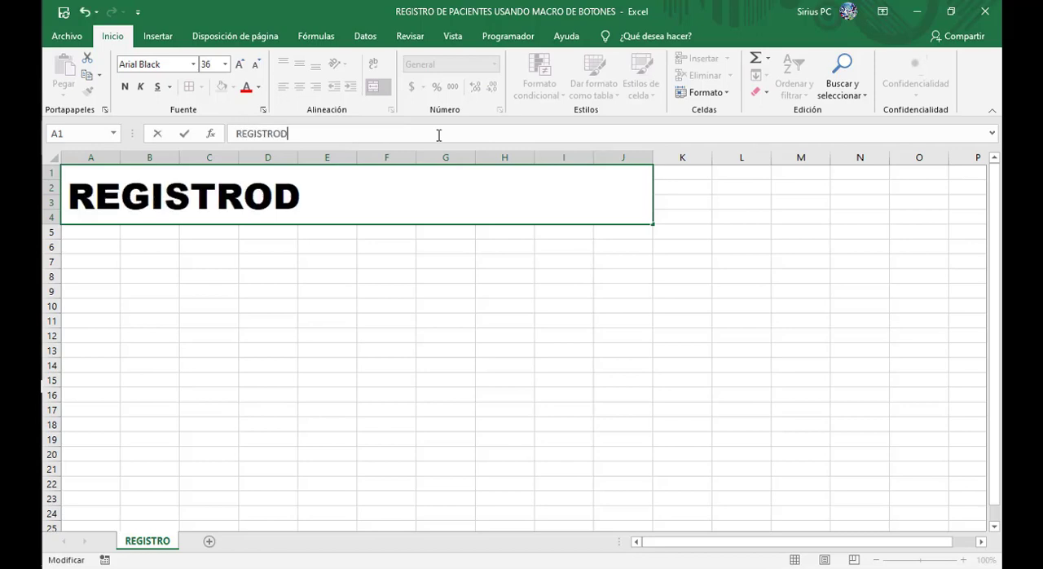
key(BackSpace)
text(DE)
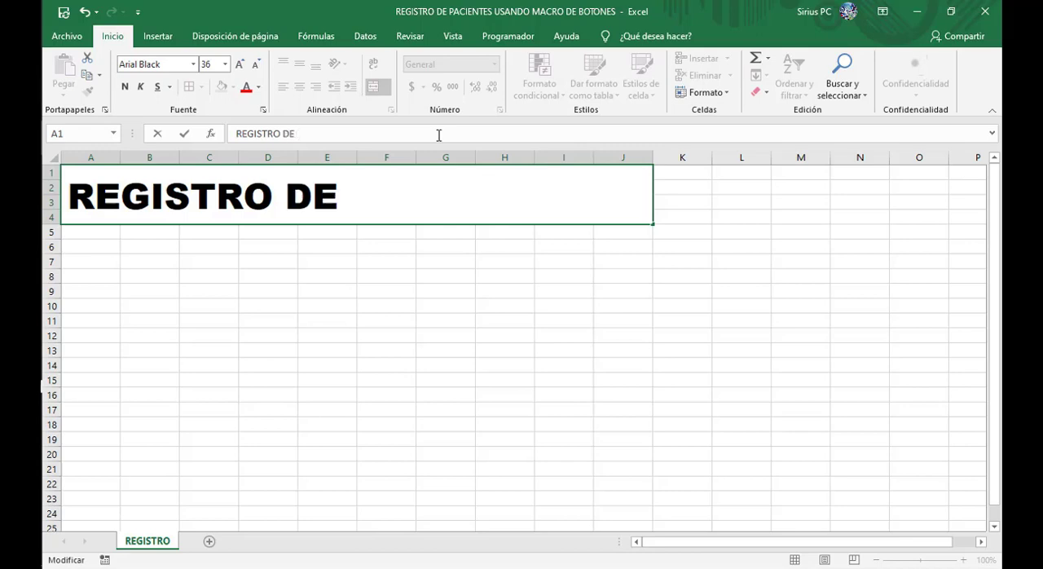
text( PA)
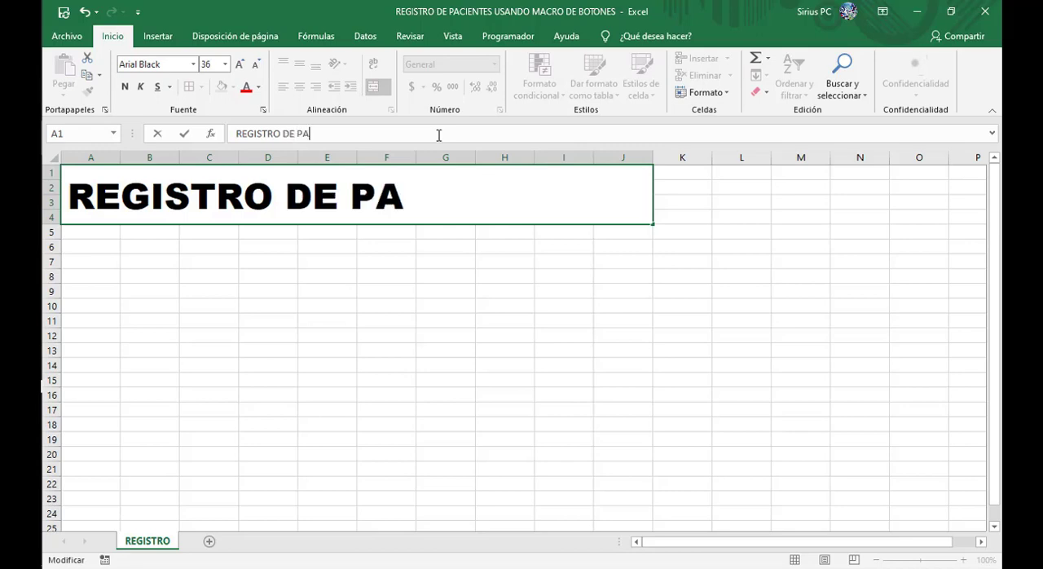
text(CIENTES)
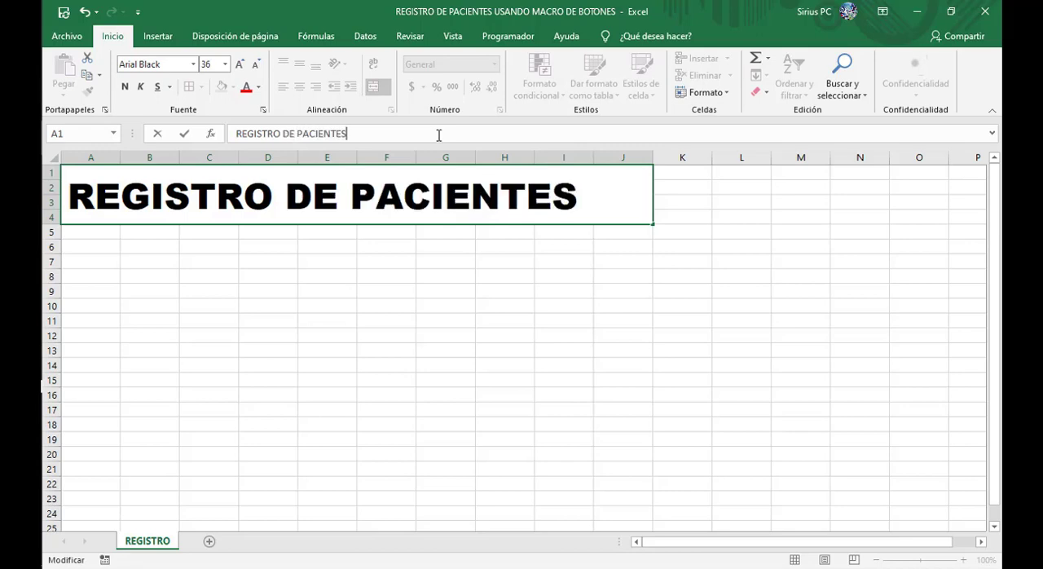
click(684, 188)
Step: Center the REGISTRO DE PACIENTES title horizontally and align it to the middle vertically within the merged cell
click(450, 196)
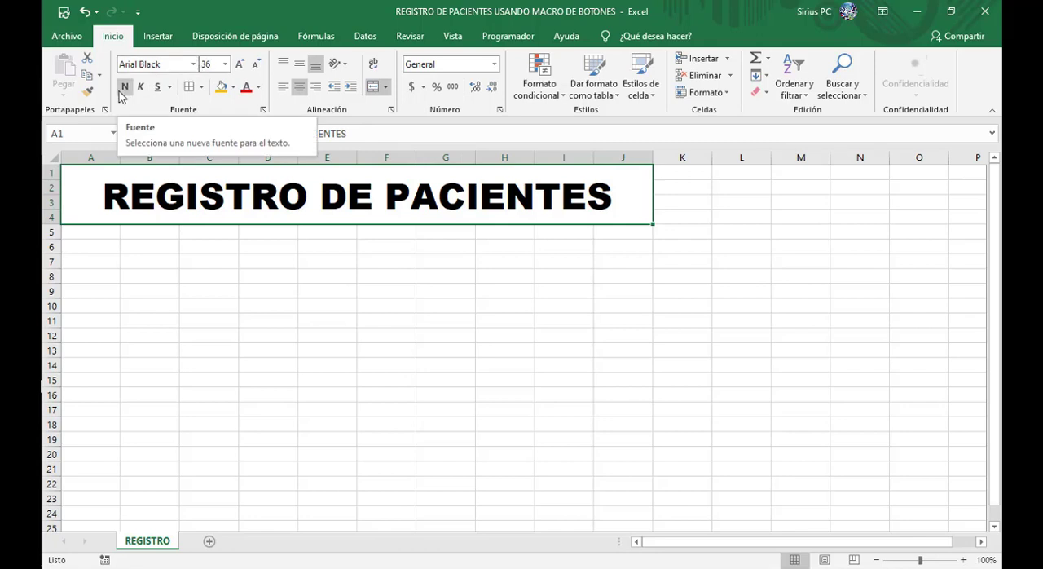
click(316, 87)
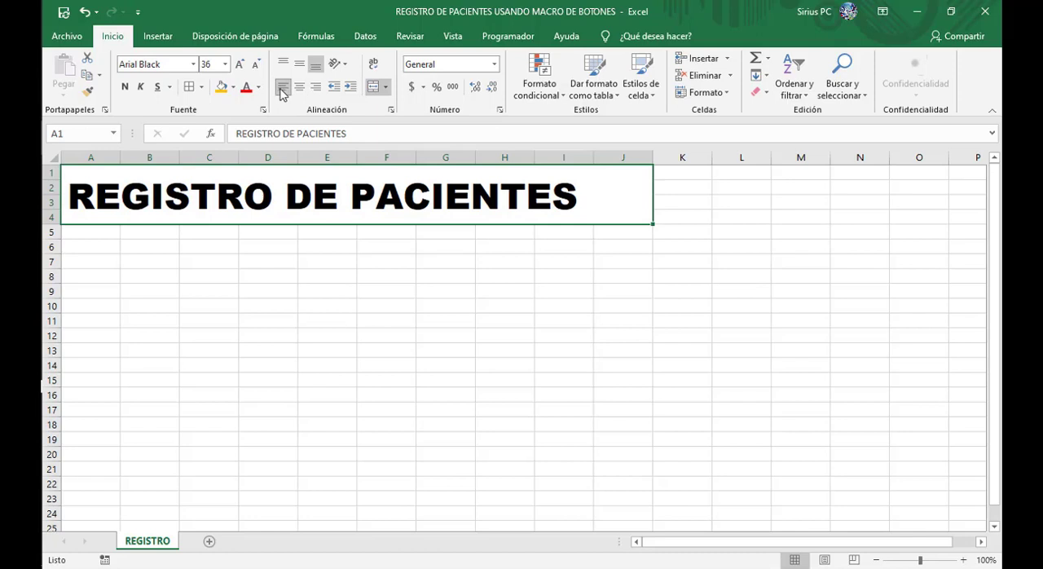
click(283, 67)
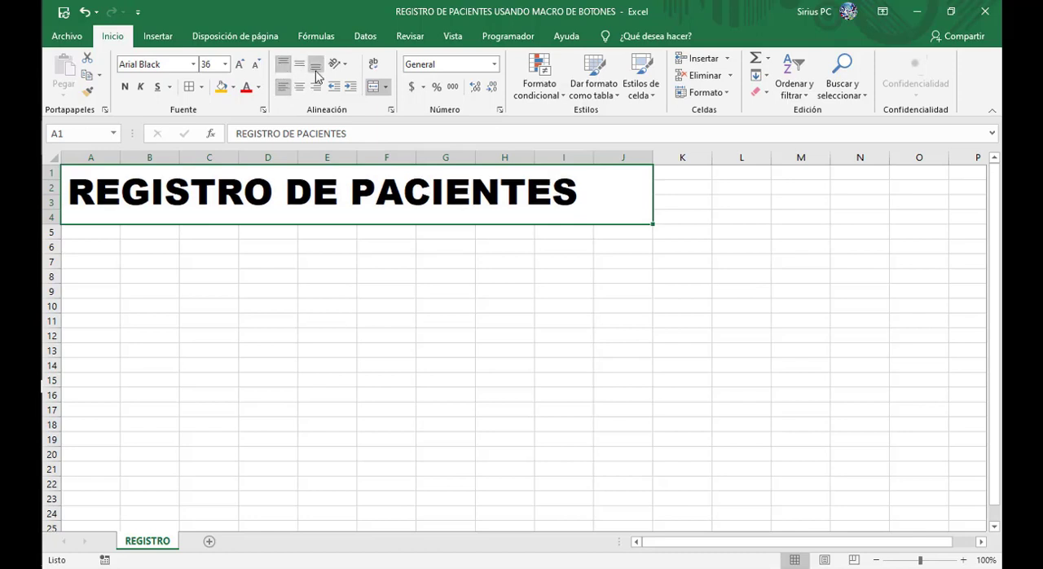
click(315, 65)
click(299, 87)
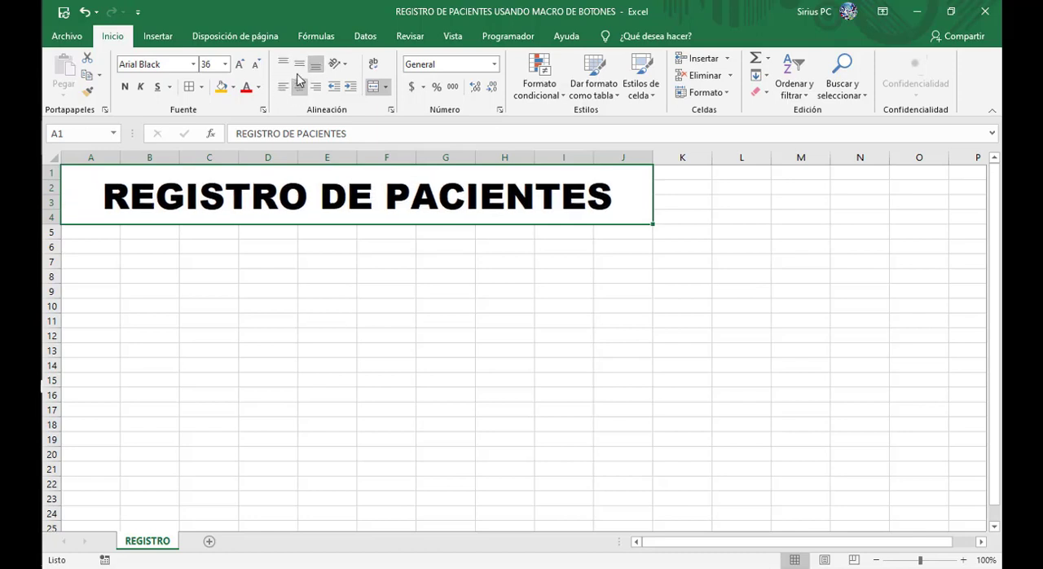
click(298, 65)
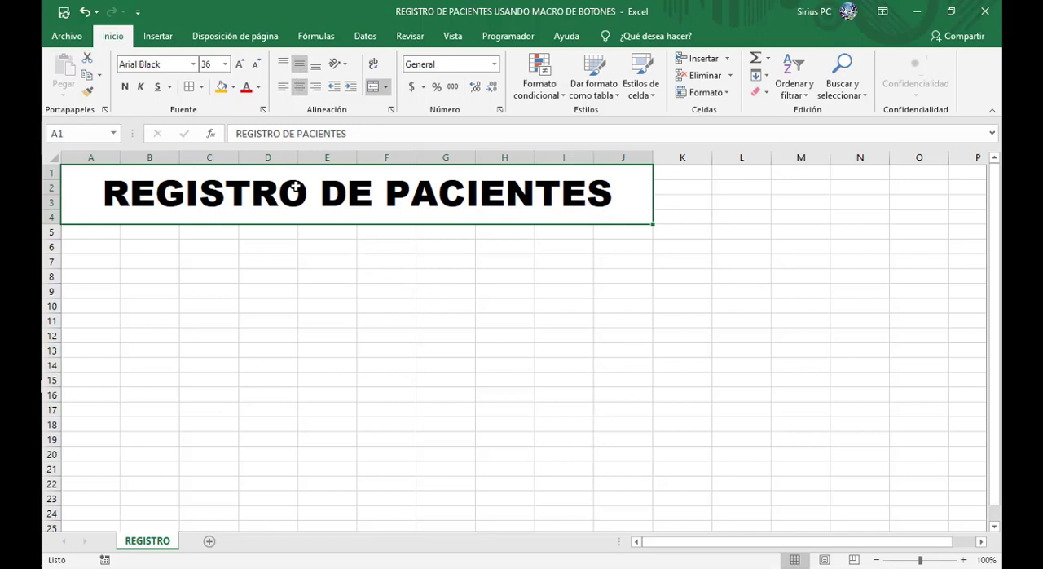
Step: Fill the merged title cell with the standard color Naranja and change its font to Arial
click(233, 87)
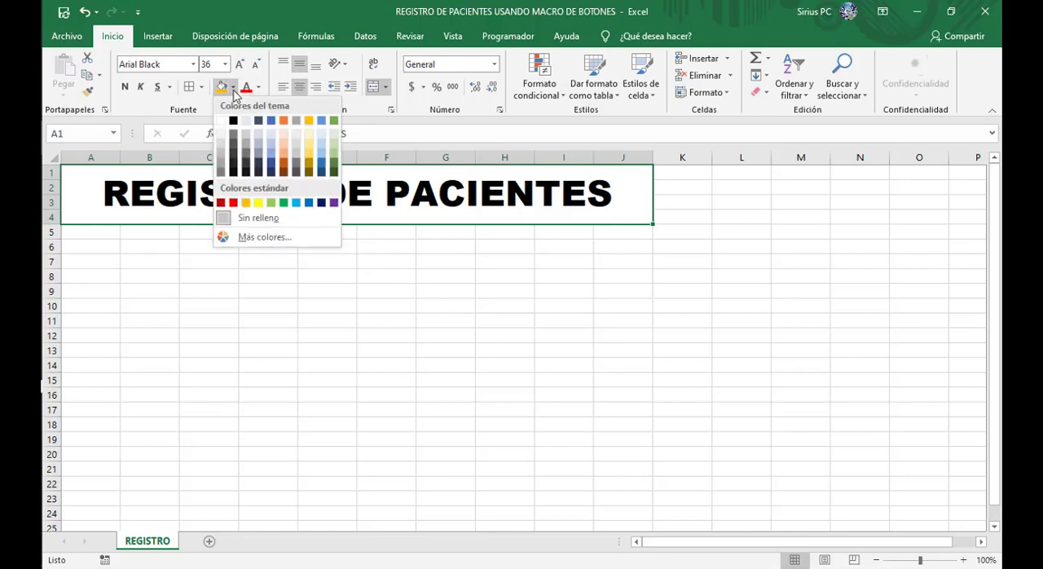
click(247, 203)
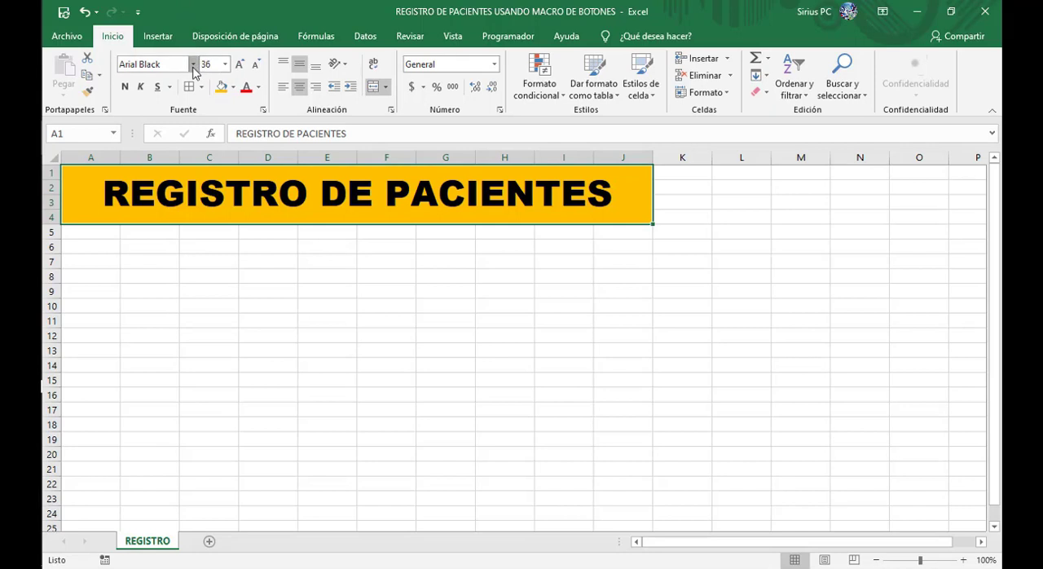
click(225, 64)
click(151, 205)
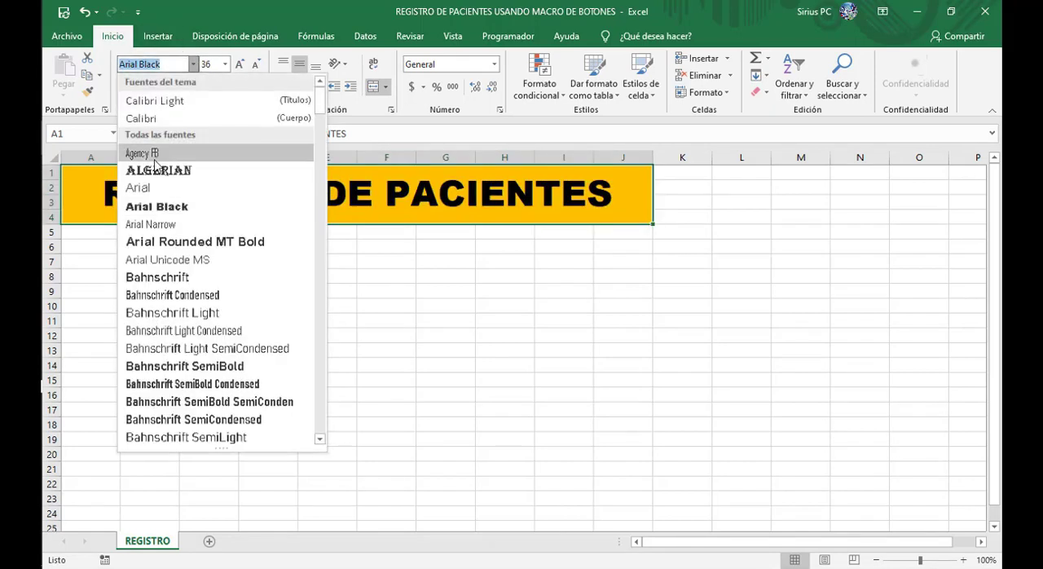
click(193, 64)
click(139, 188)
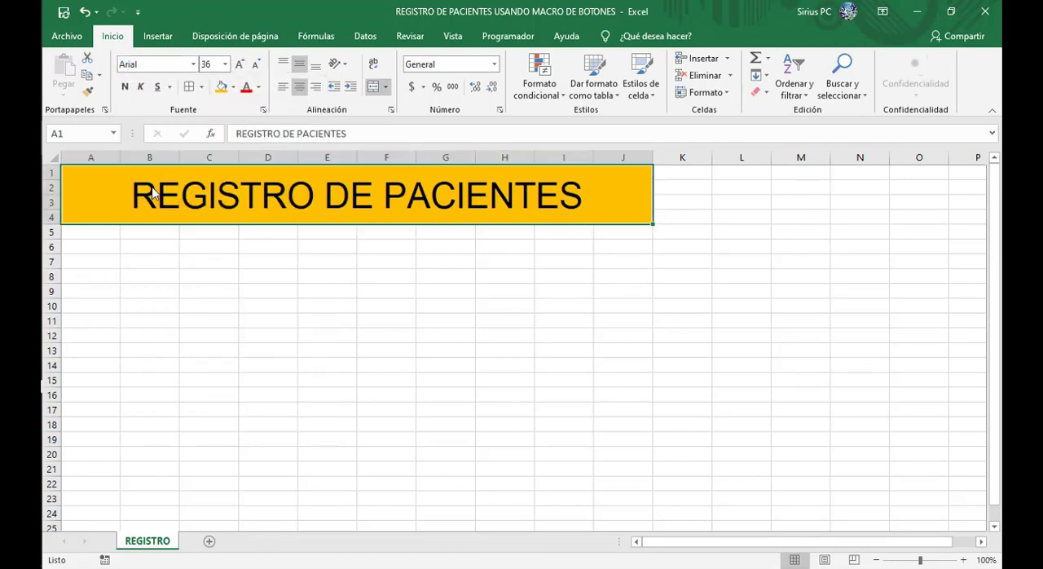
click(343, 292)
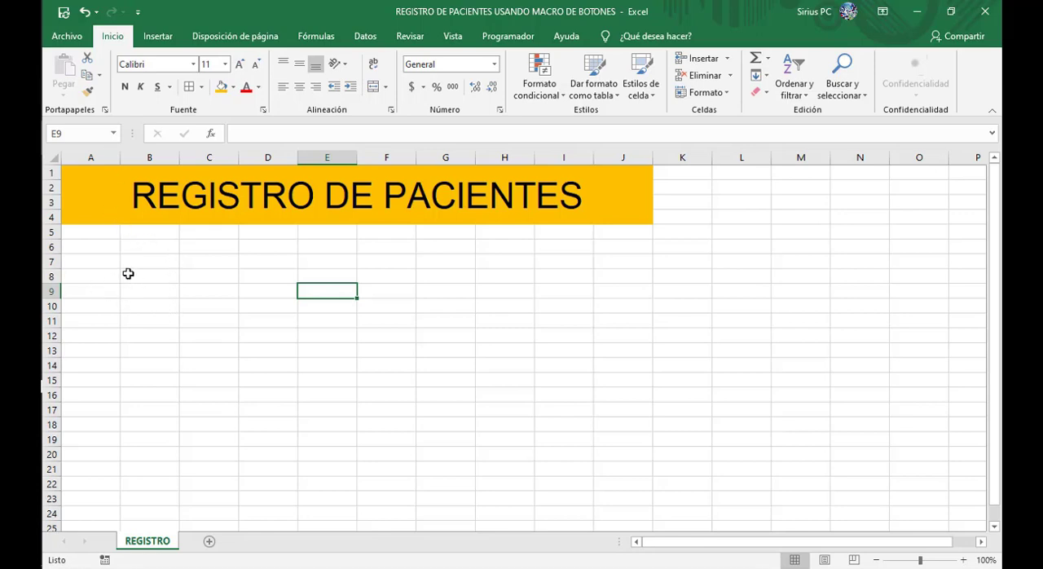
Step: Enter the form labels Documento: in cell B8 and Nombres: in cell B10
click(129, 275)
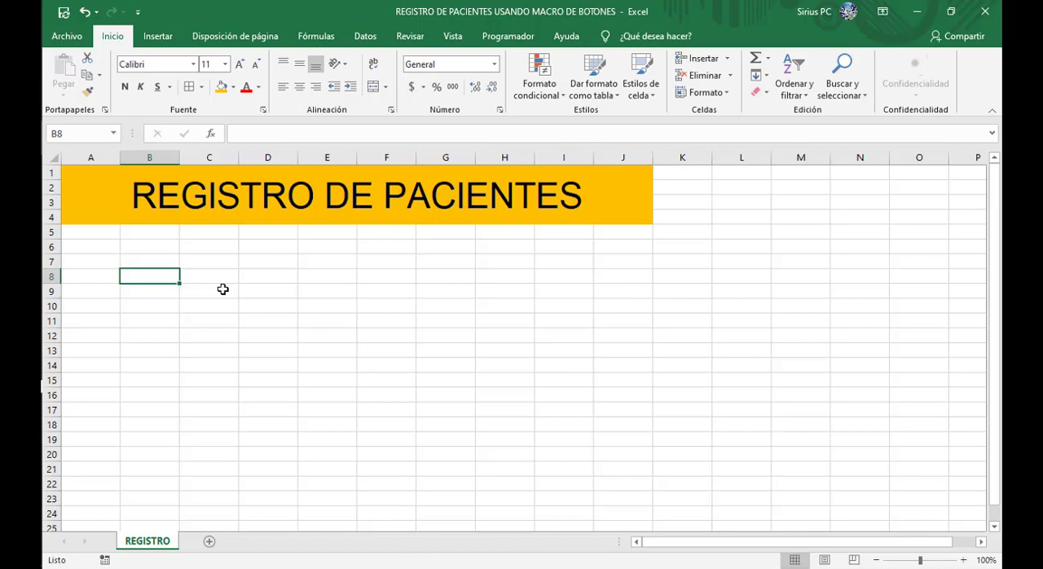
text(Document)
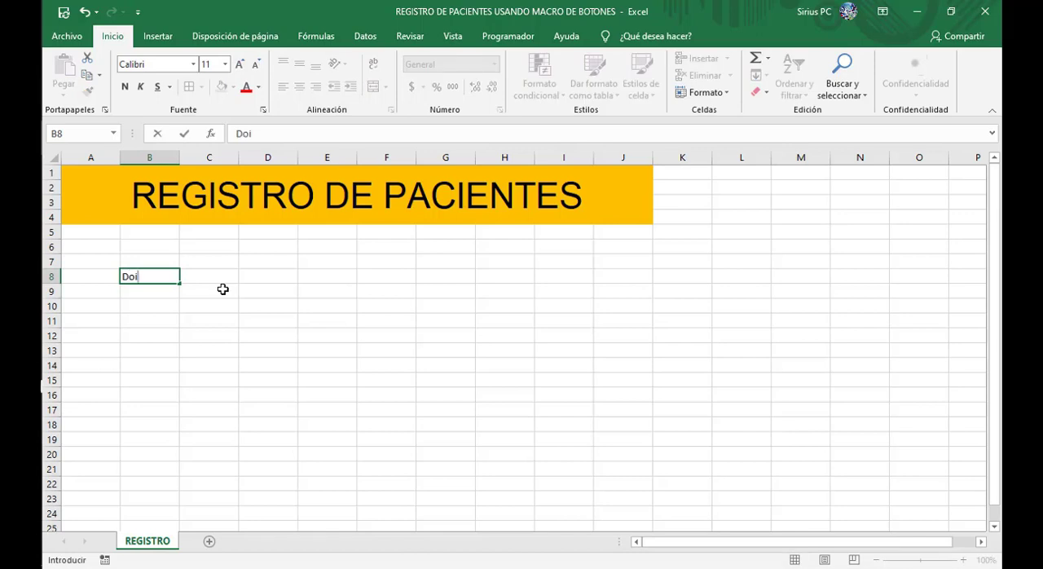
text(o:)
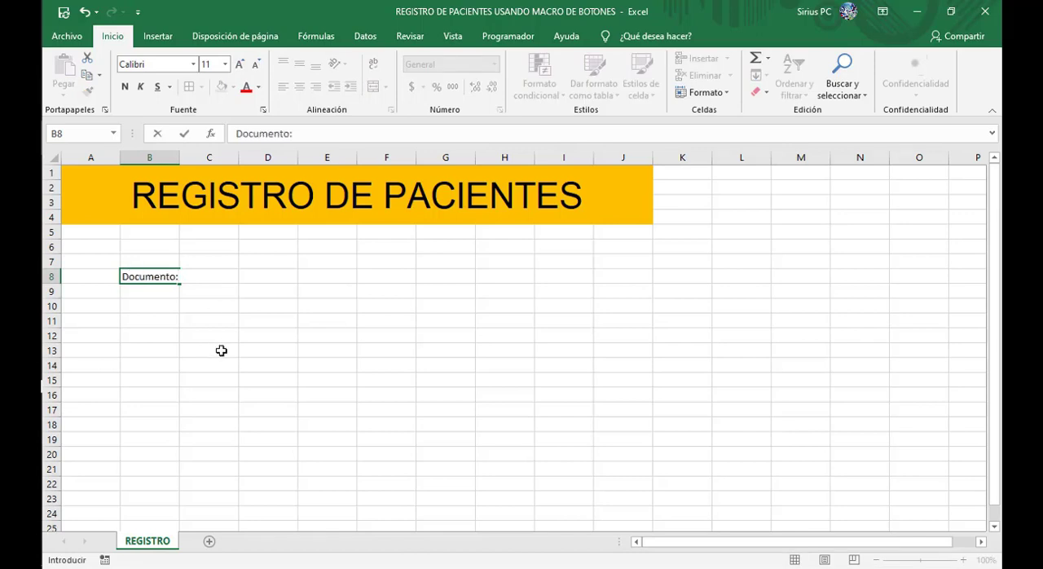
click(153, 307)
text(Nombres:)
Step: Enter the label Apellidos: in cell E8, then cut it and paste it into E10
click(235, 277)
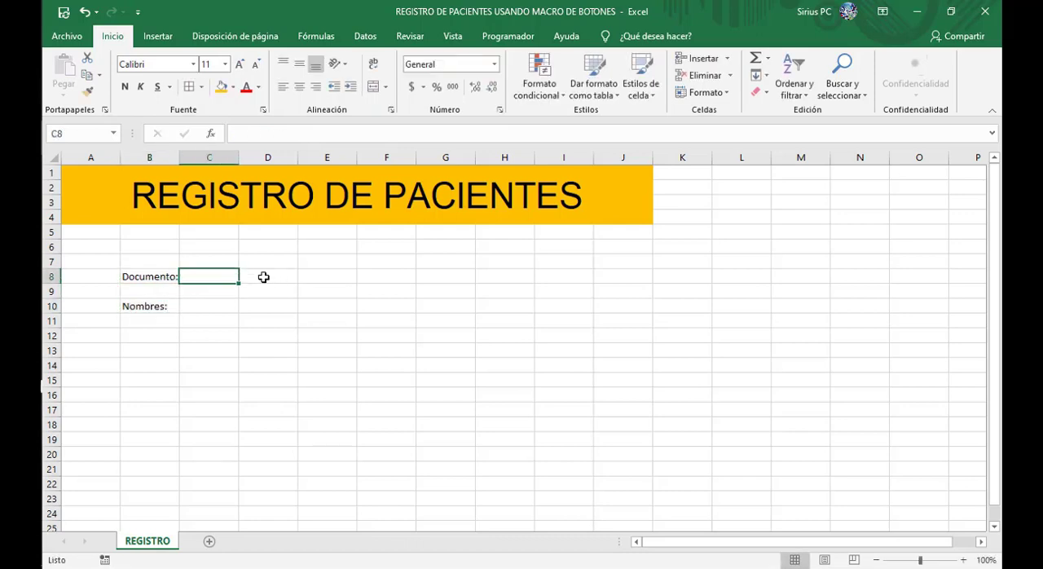
click(263, 277)
click(272, 303)
click(338, 279)
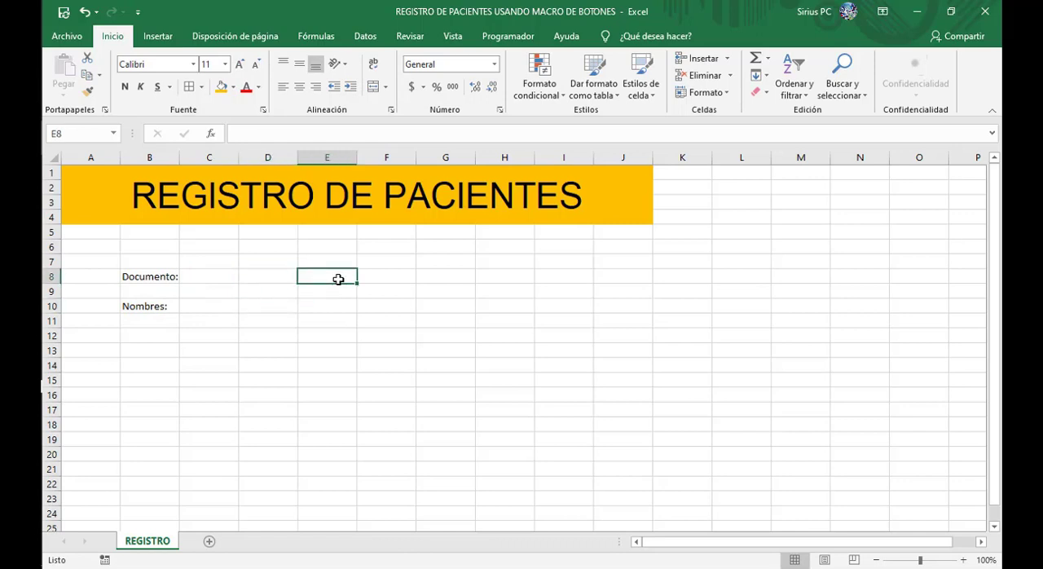
text(Ap)
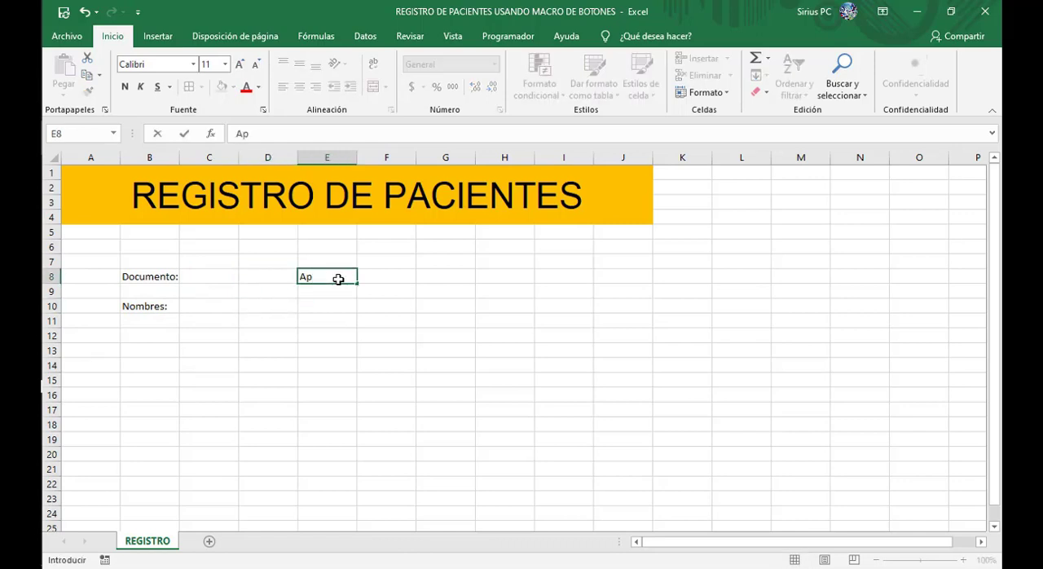
text(ellidos:)
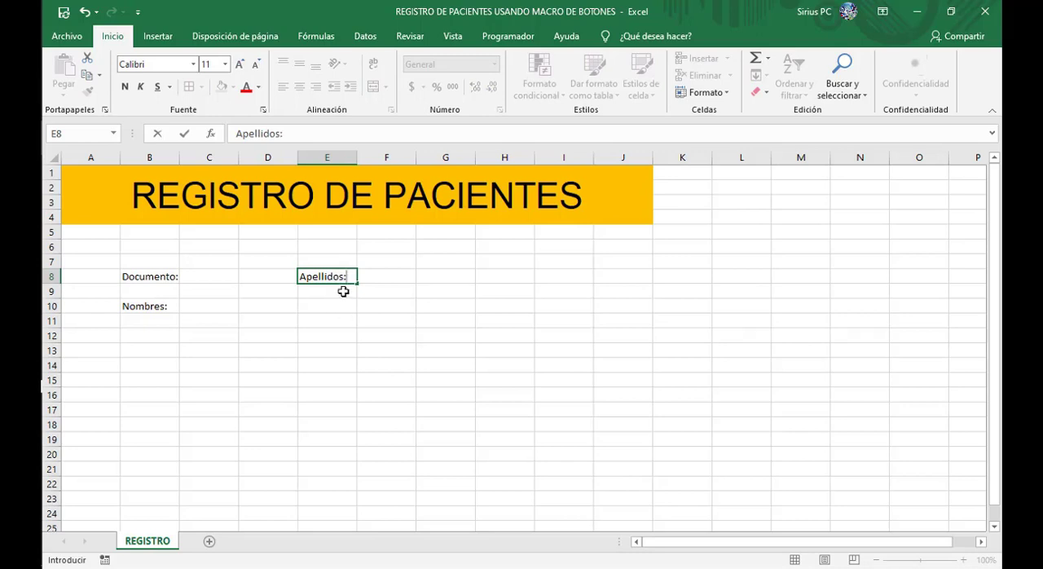
drag(349, 276, 308, 277)
key(ctrl+c)
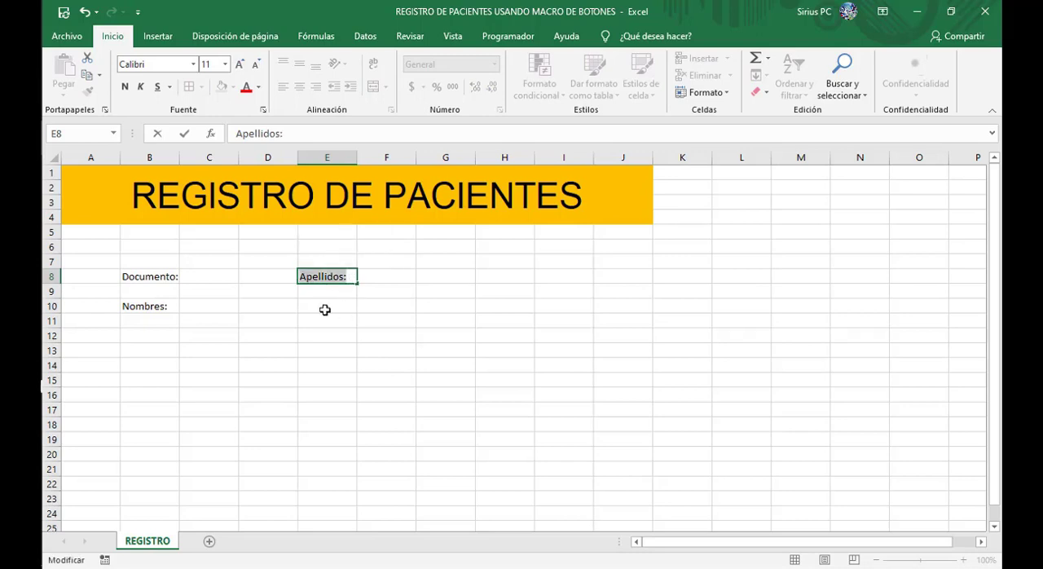
key(BackSpace)
click(329, 306)
key(ctrl+v)
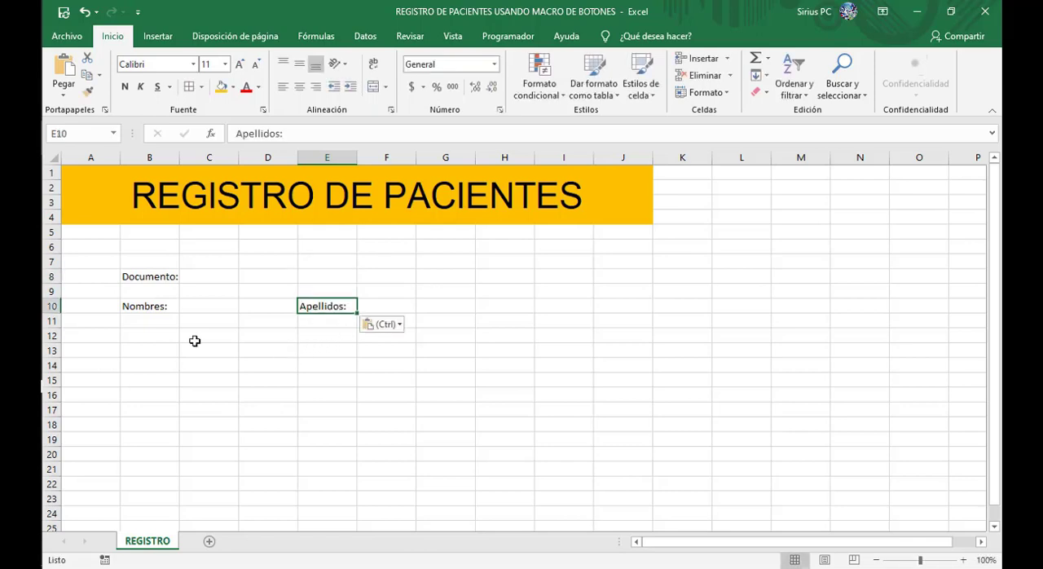
Step: Enter the form labels Celular: in cell B12 and Edad: in cell E12
click(152, 332)
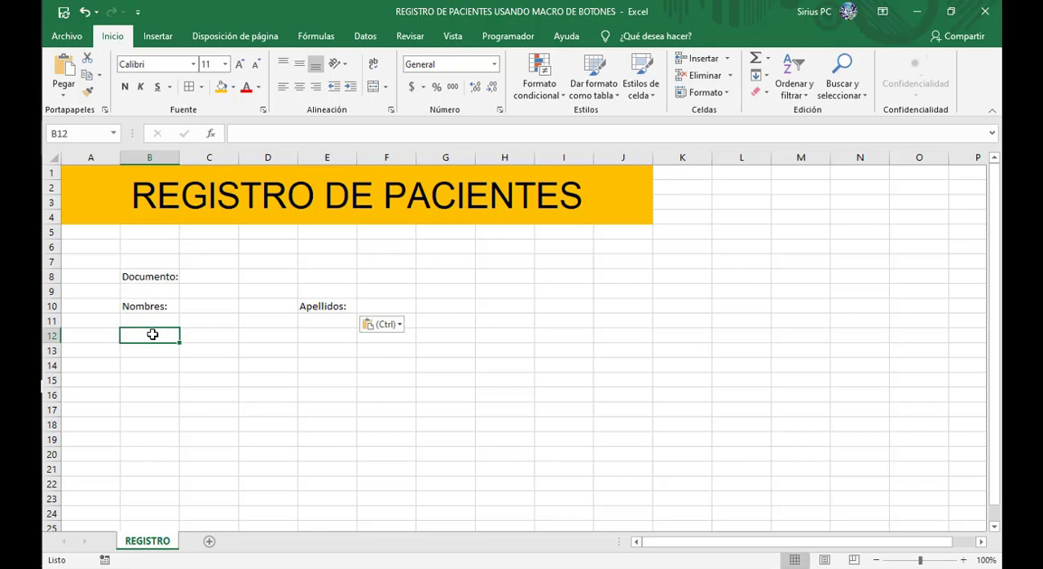
text(Celular:)
click(319, 337)
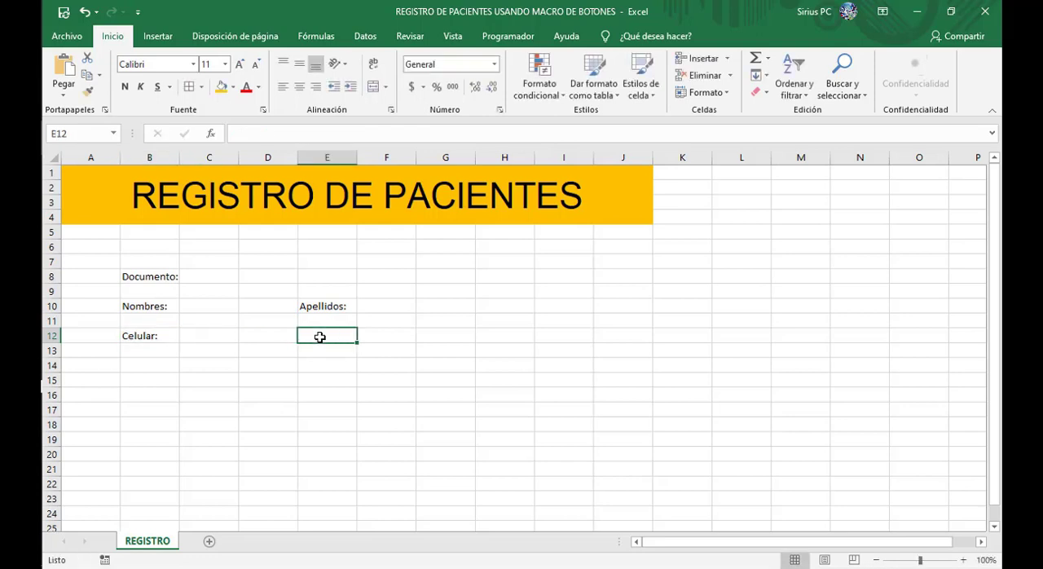
text(Edad)
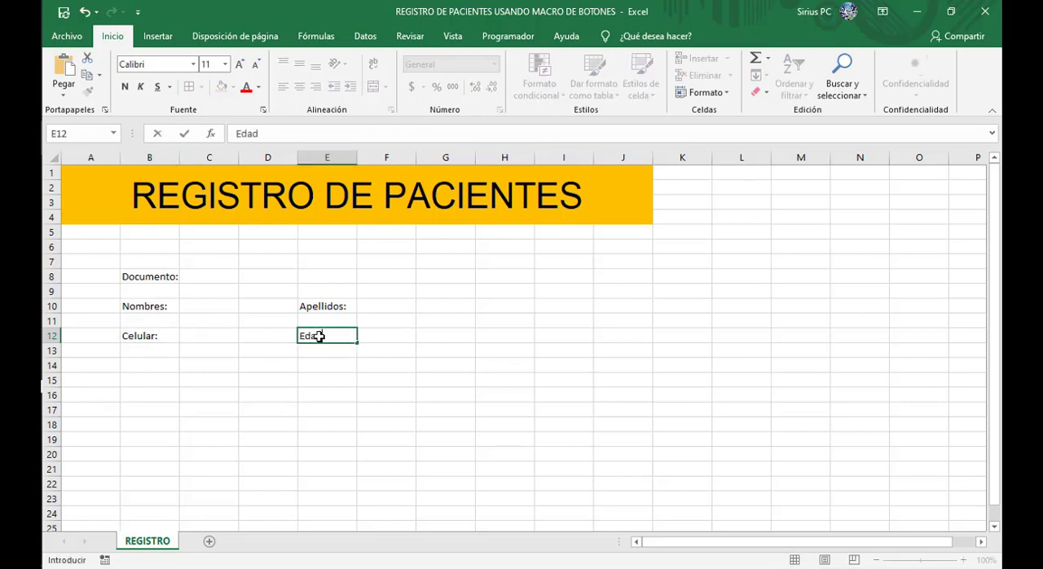
text(:)
click(326, 380)
Step: Enter the form labels Género: in cell B14 and Queja principal: in cell E14
click(151, 364)
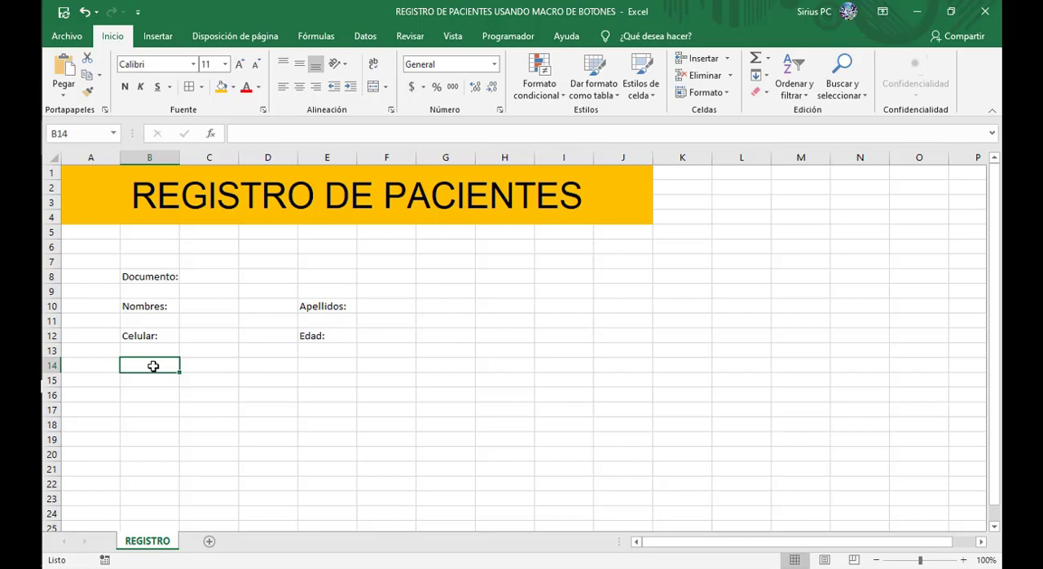
text(Género)
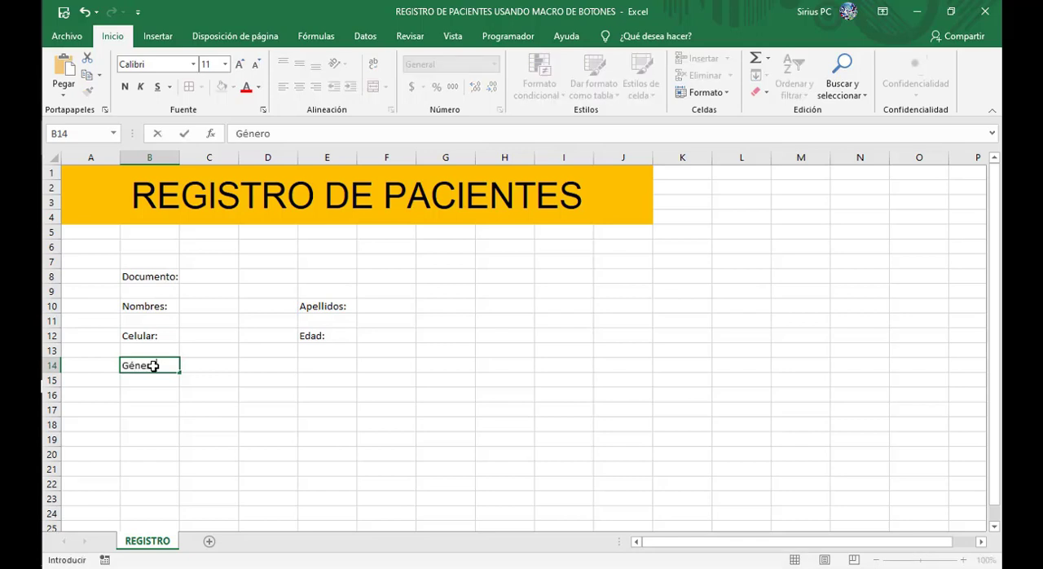
key(Tab)
key(Tab)
key(Tab)
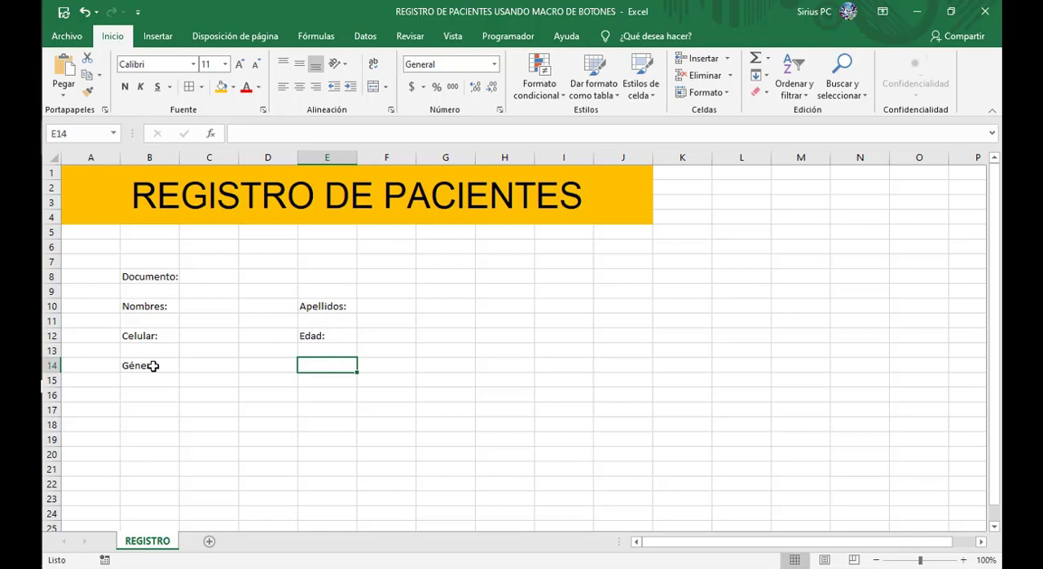
text(Queja)
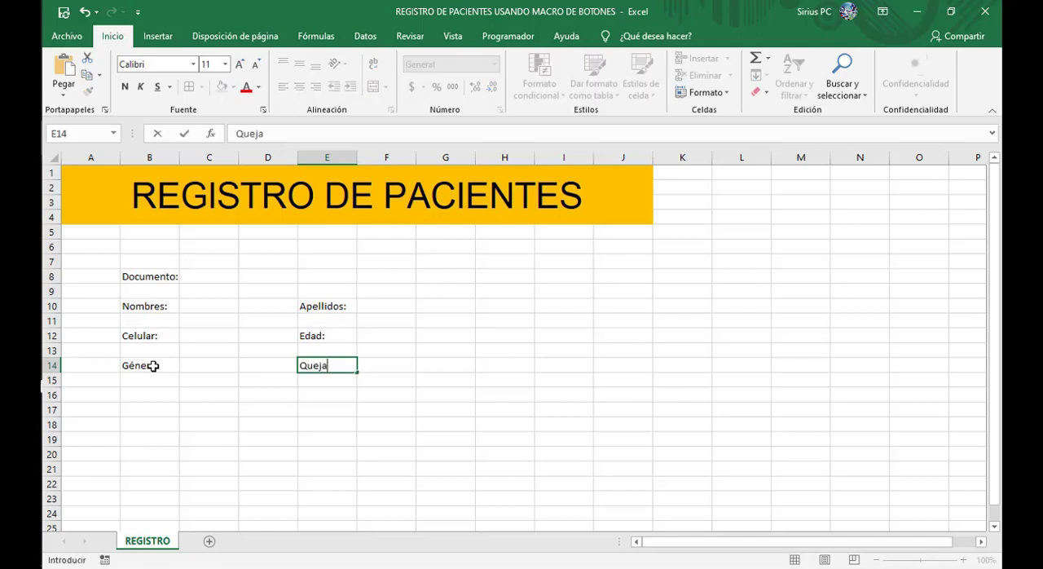
text( principal:)
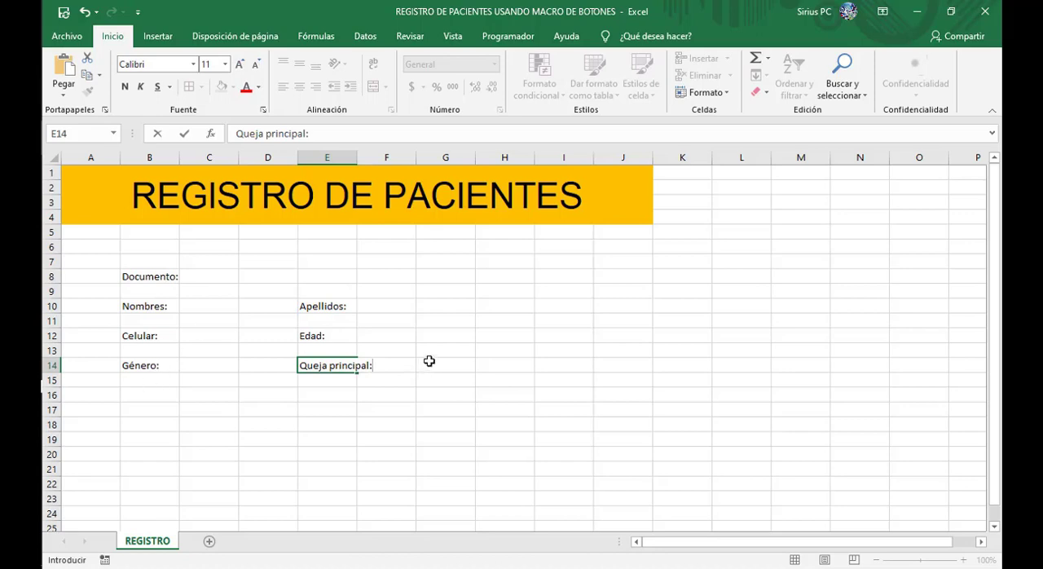
click(455, 365)
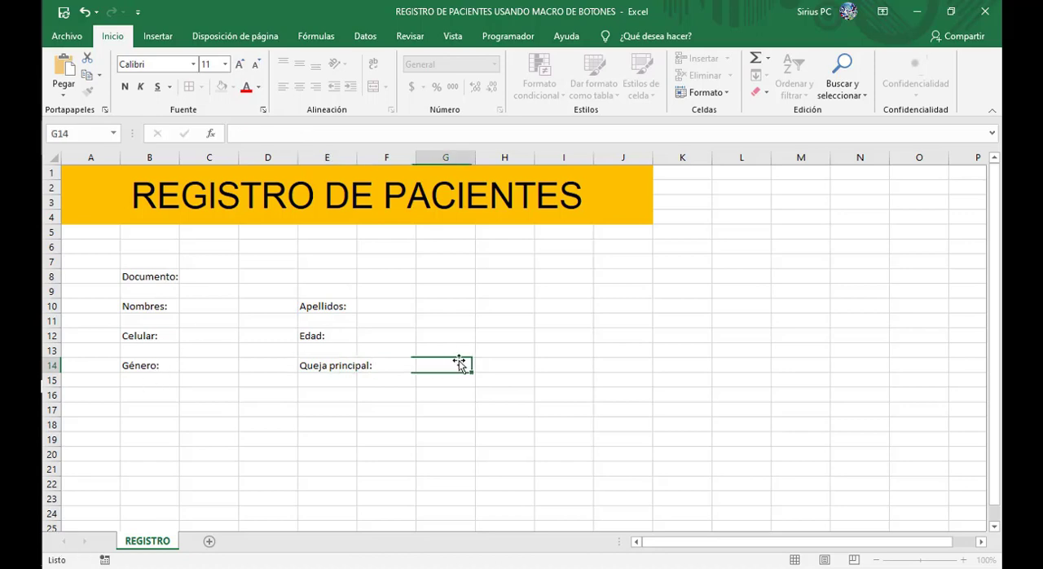
Step: Autofit the width of column E to its longest label
double_click(358, 155)
click(255, 463)
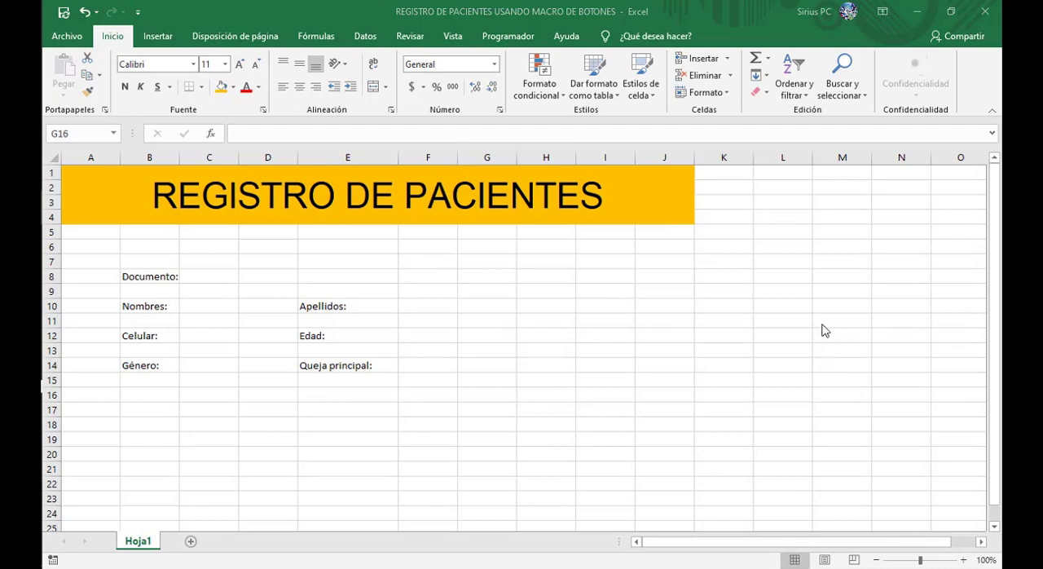
Step: Apply Todos los bordes to cell C8, the entry field beside the Documento: label
click(963, 559)
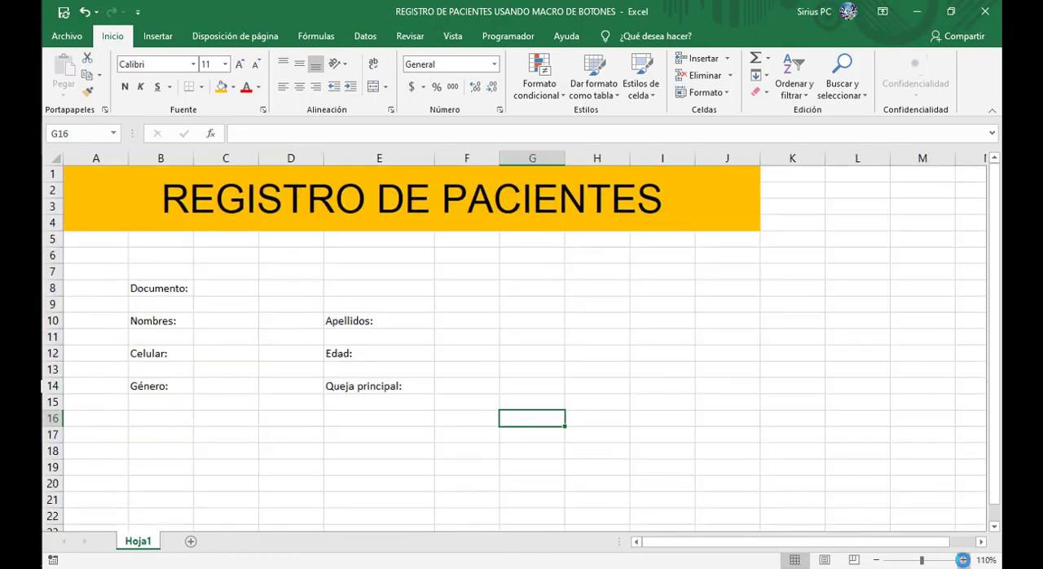
click(963, 559)
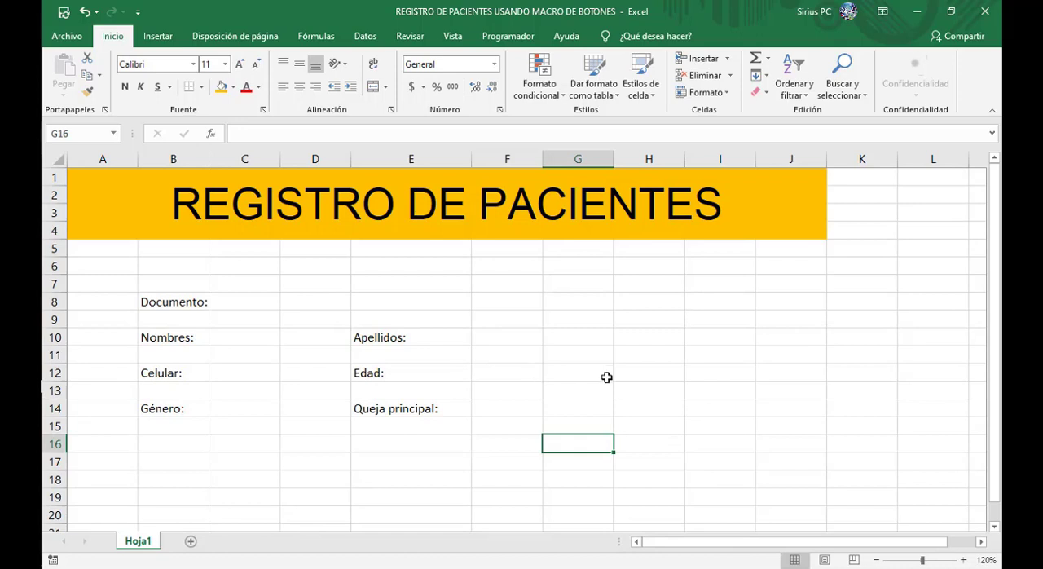
click(255, 303)
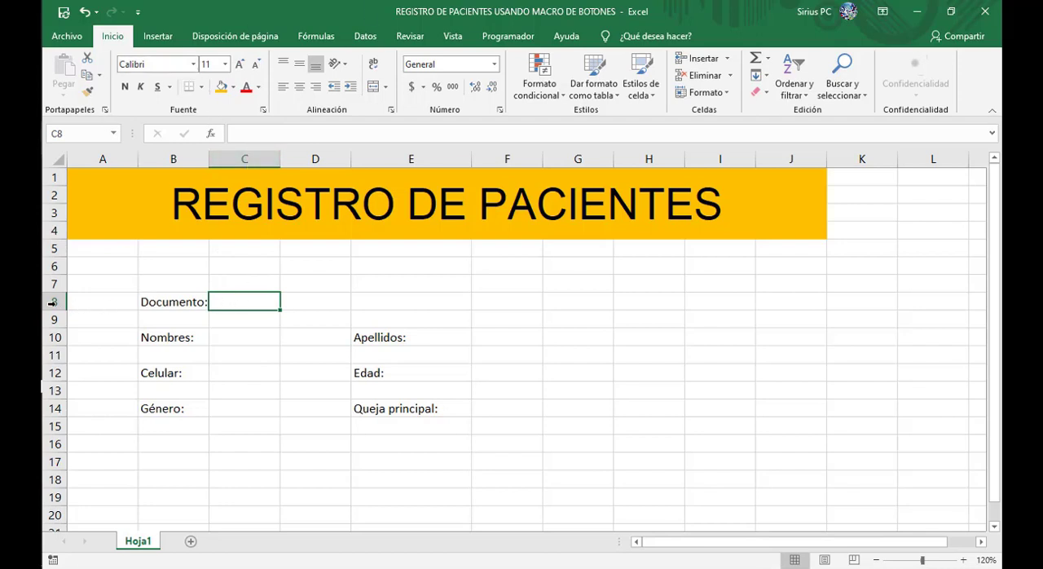
click(202, 87)
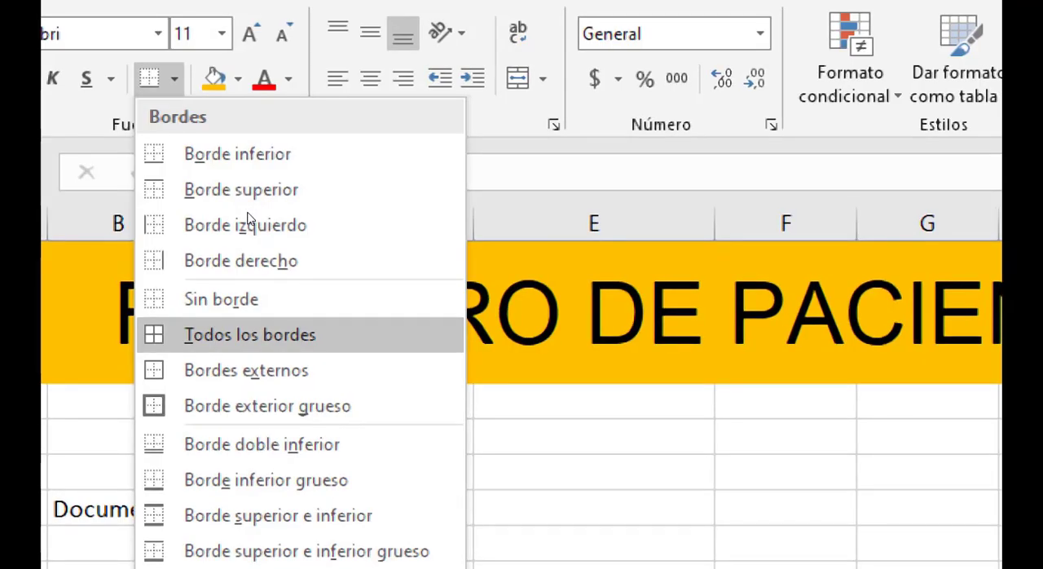
click(249, 334)
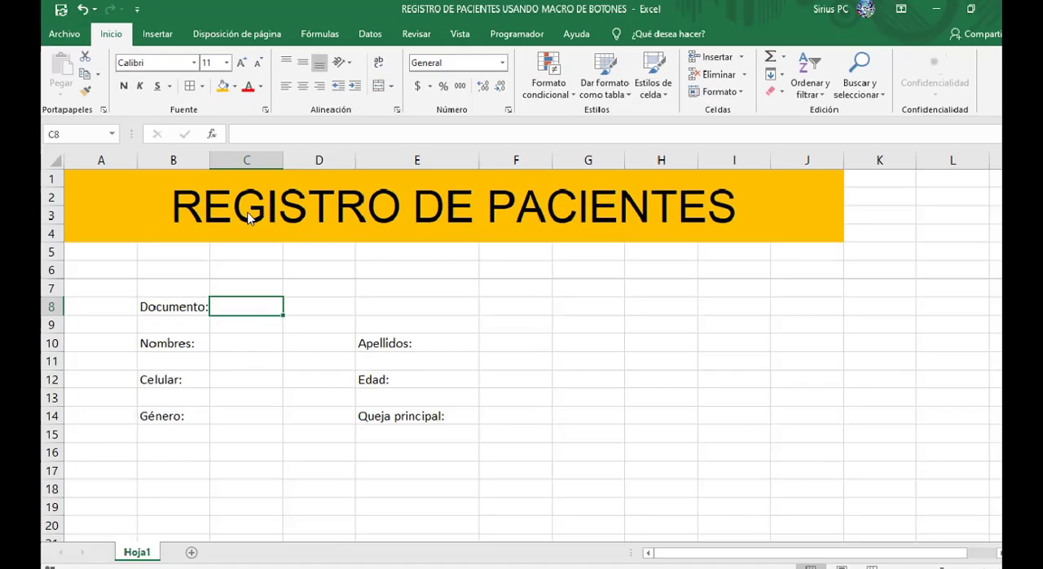
click(273, 349)
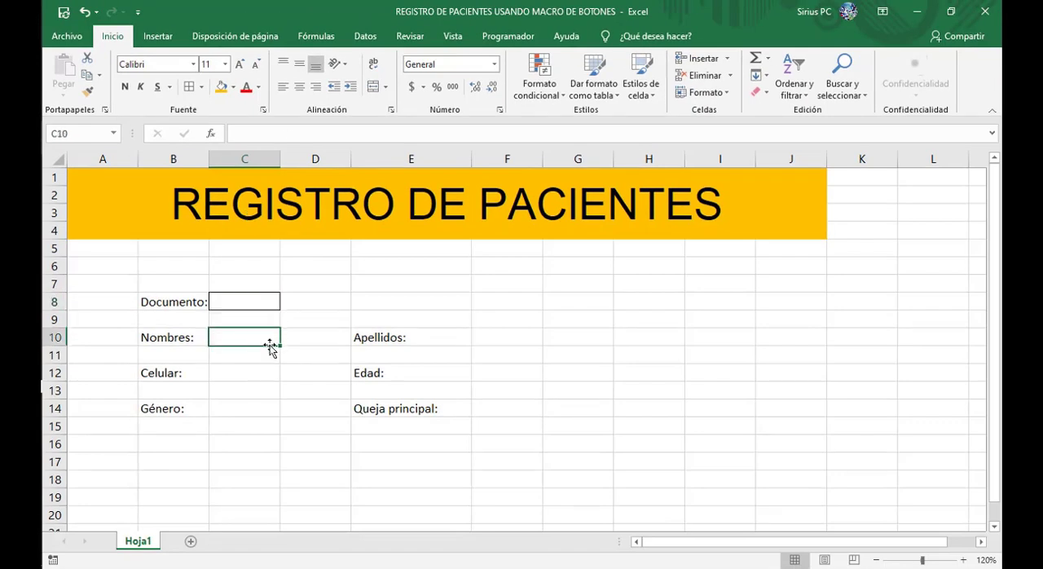
click(300, 305)
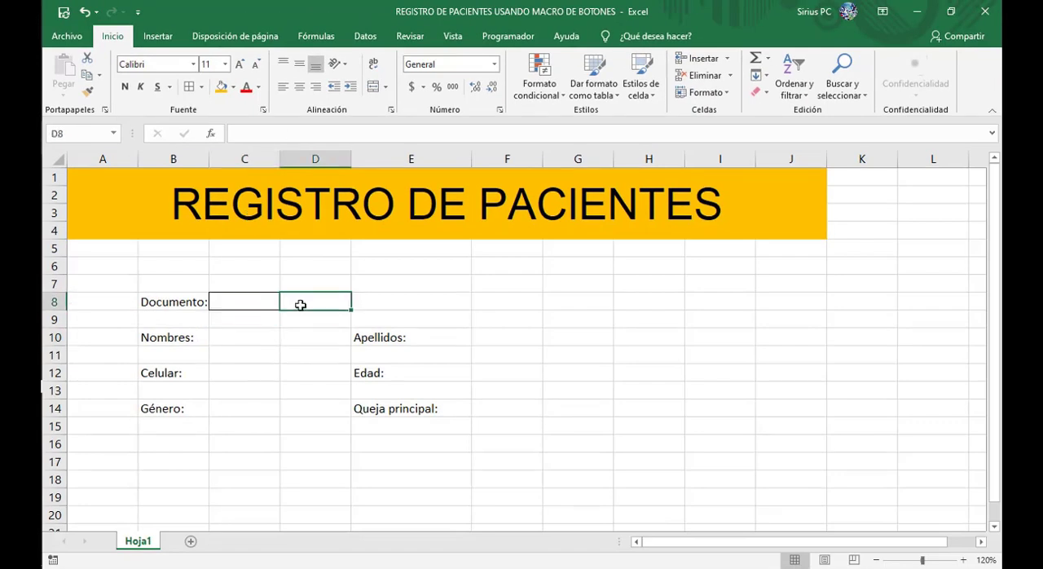
Step: Apply all borders to the entry fields C10, C12 and C14 beside Nombres:, Celular: and Género:
click(250, 336)
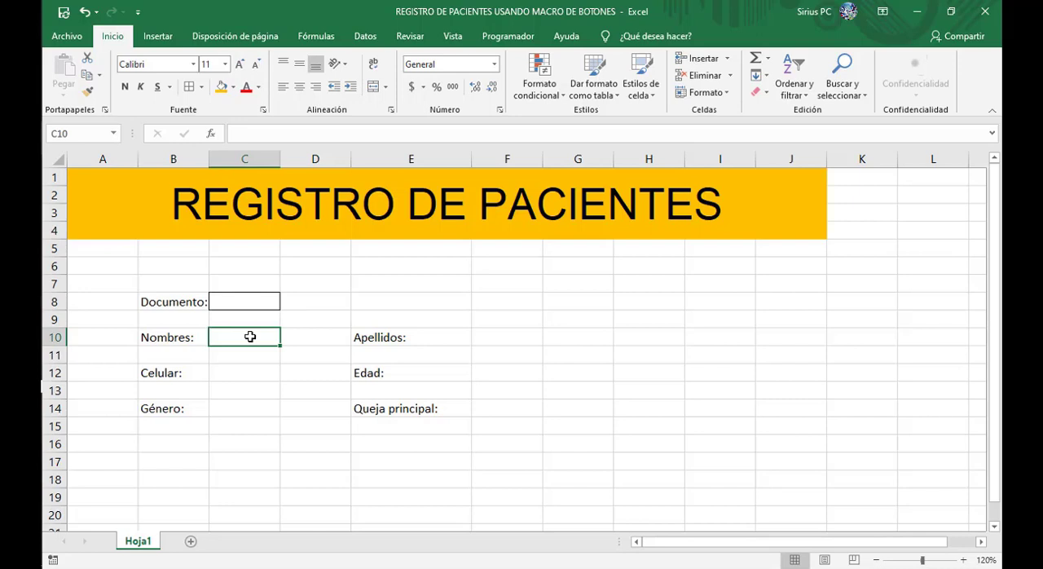
click(189, 88)
click(239, 367)
click(189, 88)
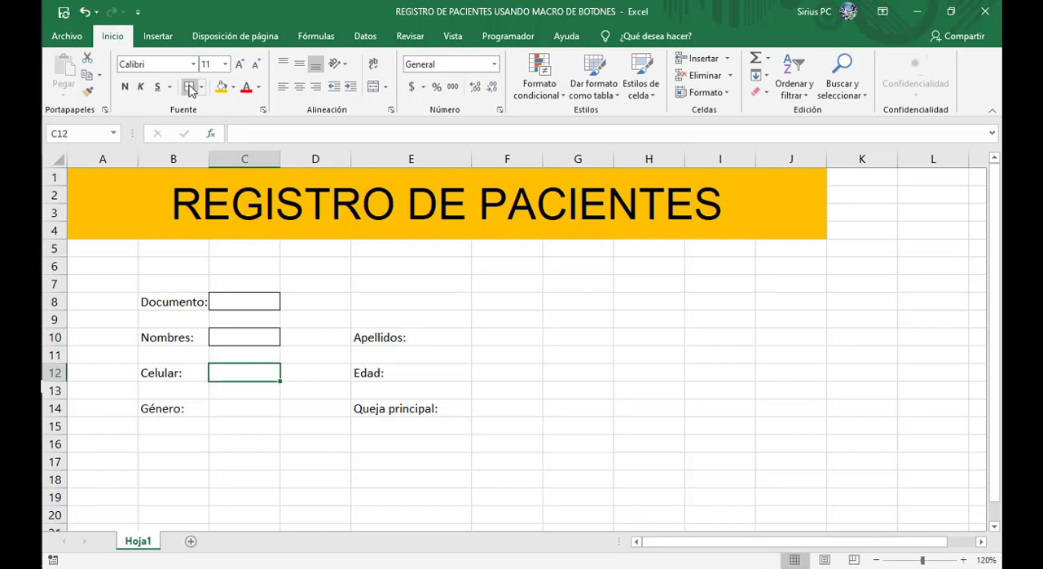
click(251, 411)
click(190, 87)
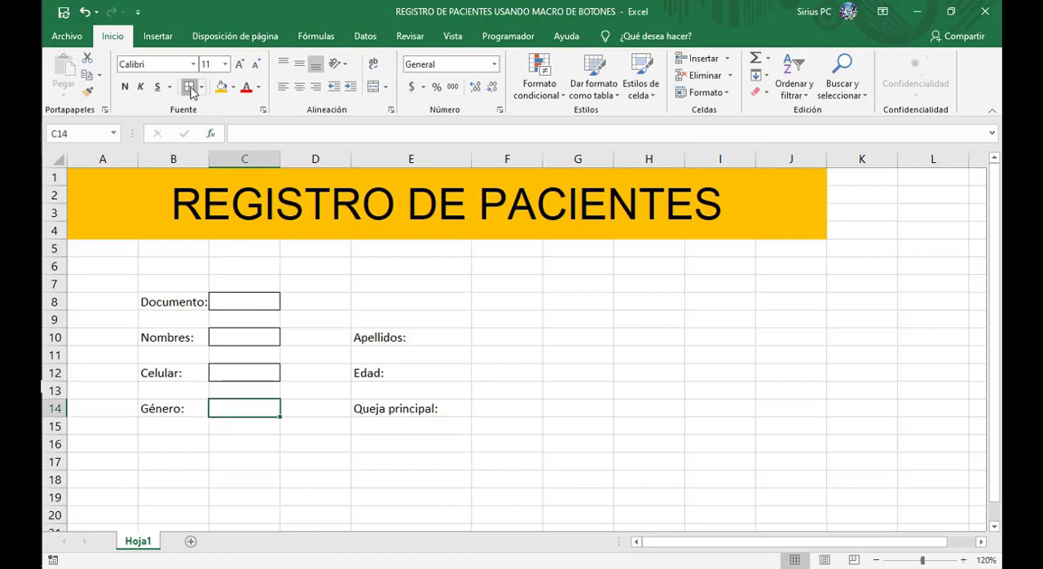
Step: Apply all borders to the entry fields F10, F12 and F14 beside Apellidos:, Edad: and Queja principal:
click(497, 336)
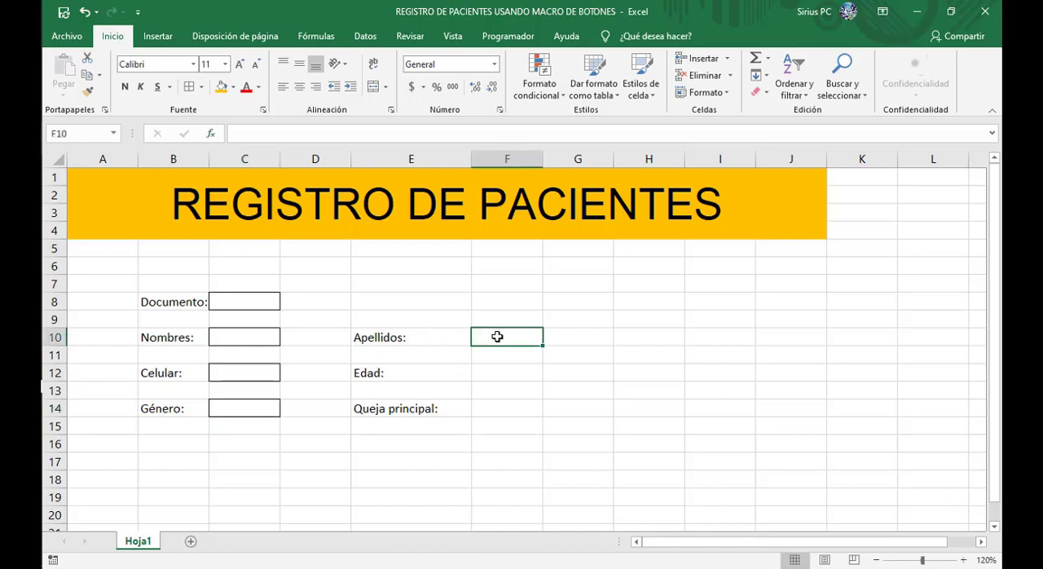
click(189, 87)
click(488, 366)
click(189, 87)
click(494, 401)
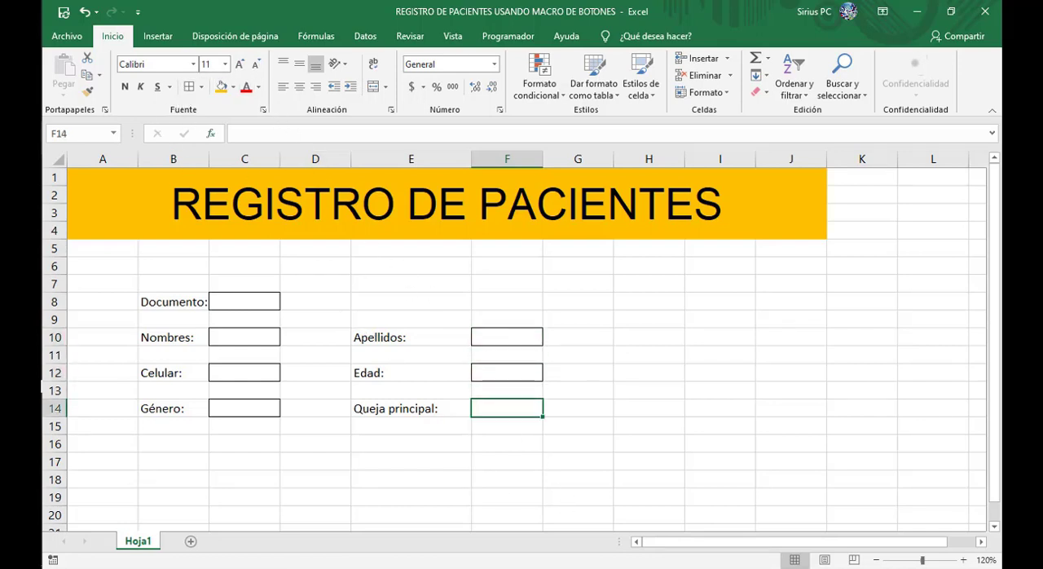
click(611, 448)
Step: Right-align the labels in E10:E14 so they sit against their entry fields
click(367, 335)
drag(369, 358, 375, 411)
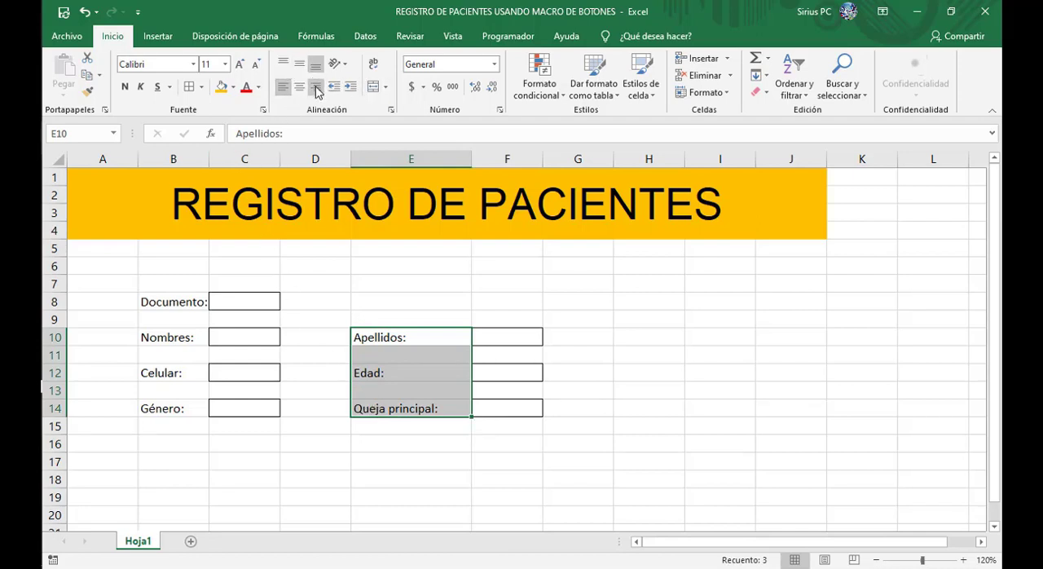
click(315, 87)
click(621, 374)
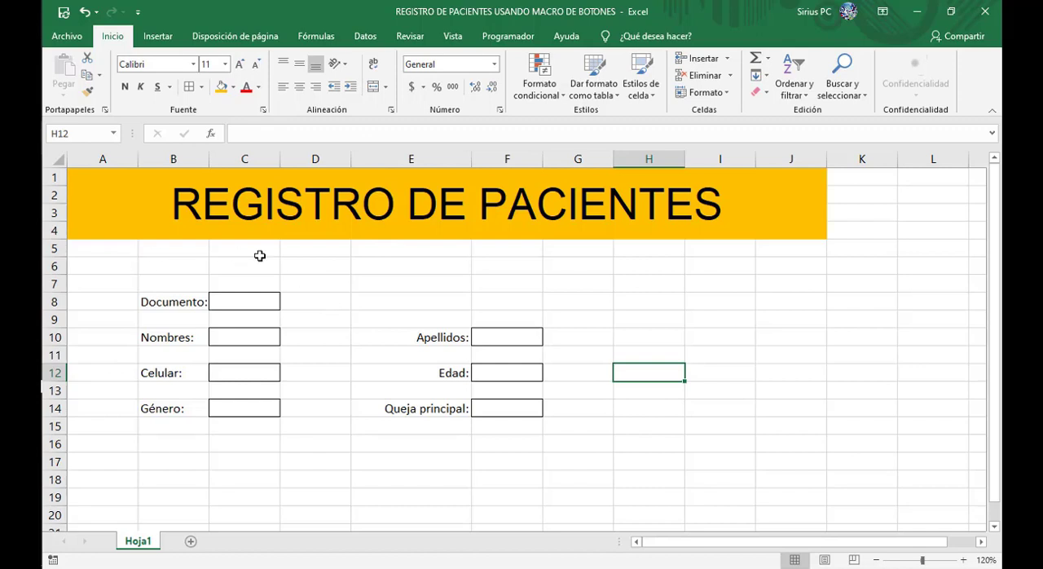
Step: Hide the gridlines on the Hoja1 sheet
click(453, 37)
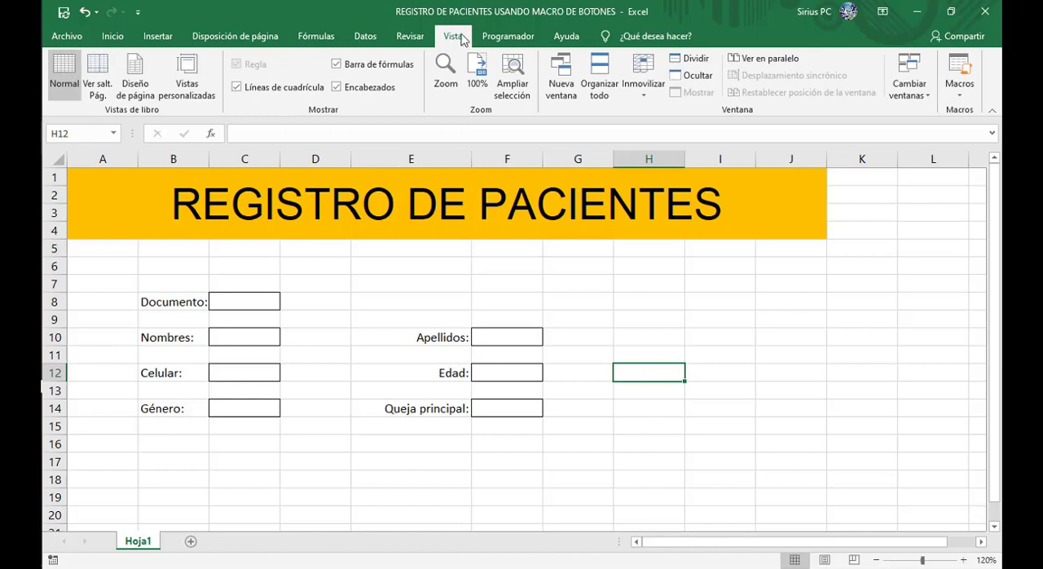
click(237, 88)
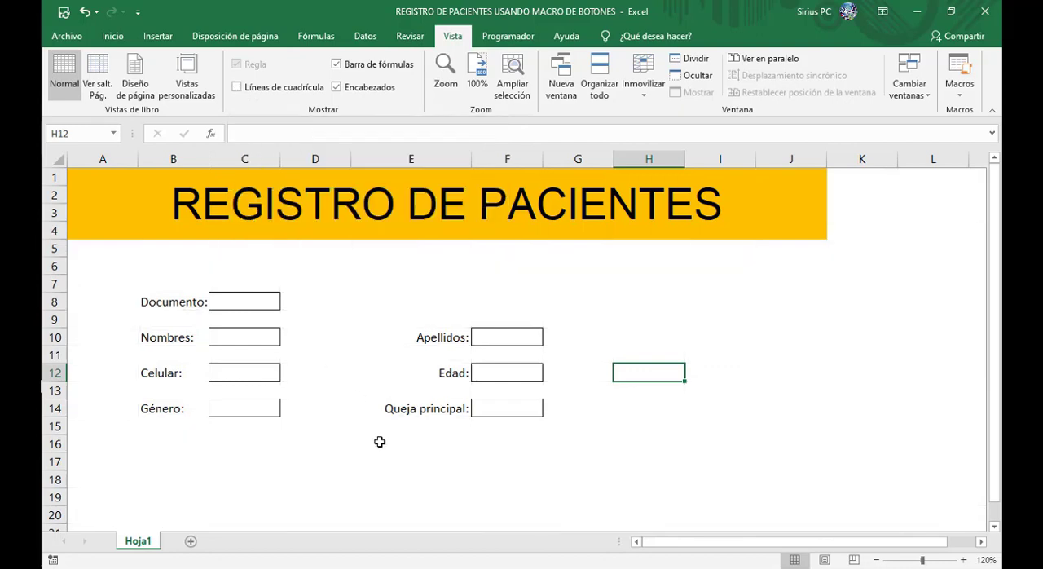
click(406, 492)
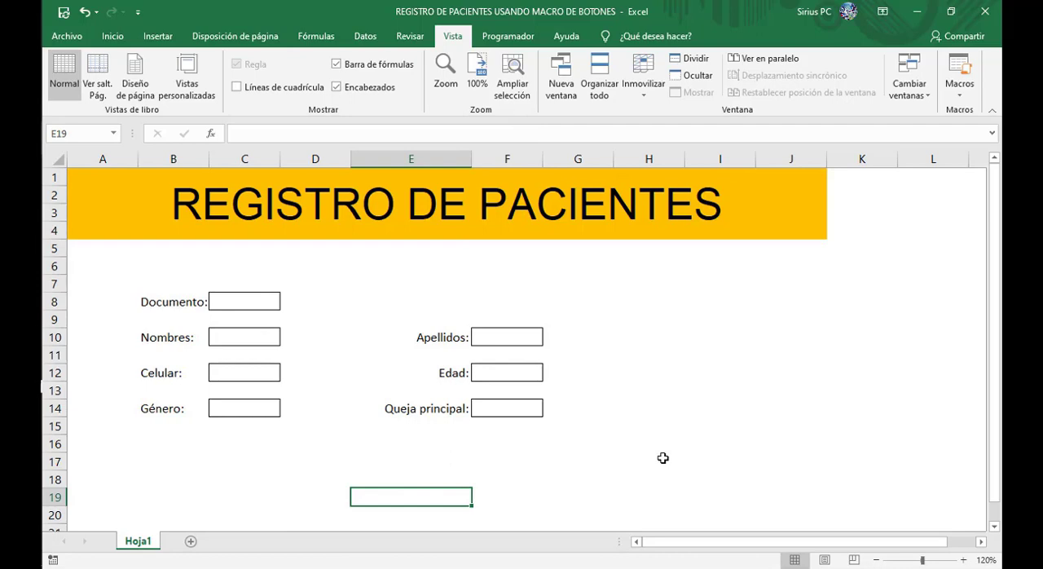
key(alt+Tab)
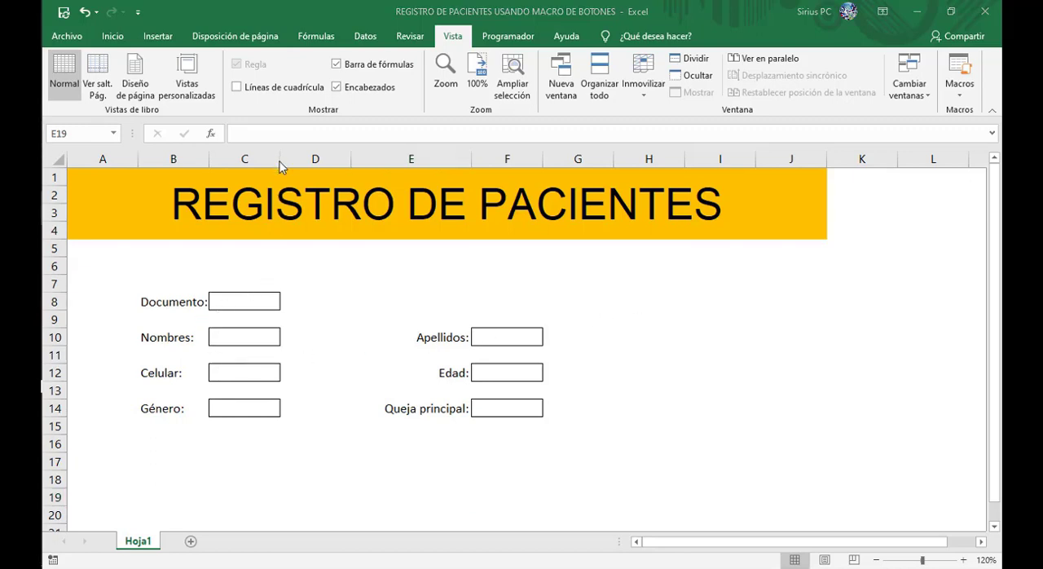
key(alt+Tab)
Step: Widen columns C and F to lengthen the entry fields, and narrow columns D and E
drag(278, 161, 353, 161)
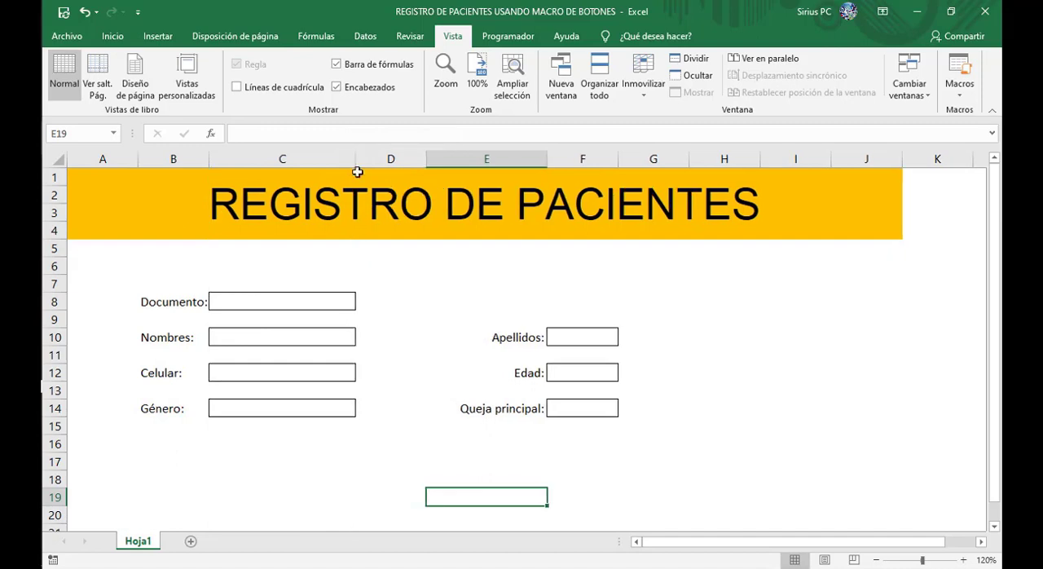
drag(426, 156, 416, 158)
drag(538, 159, 506, 163)
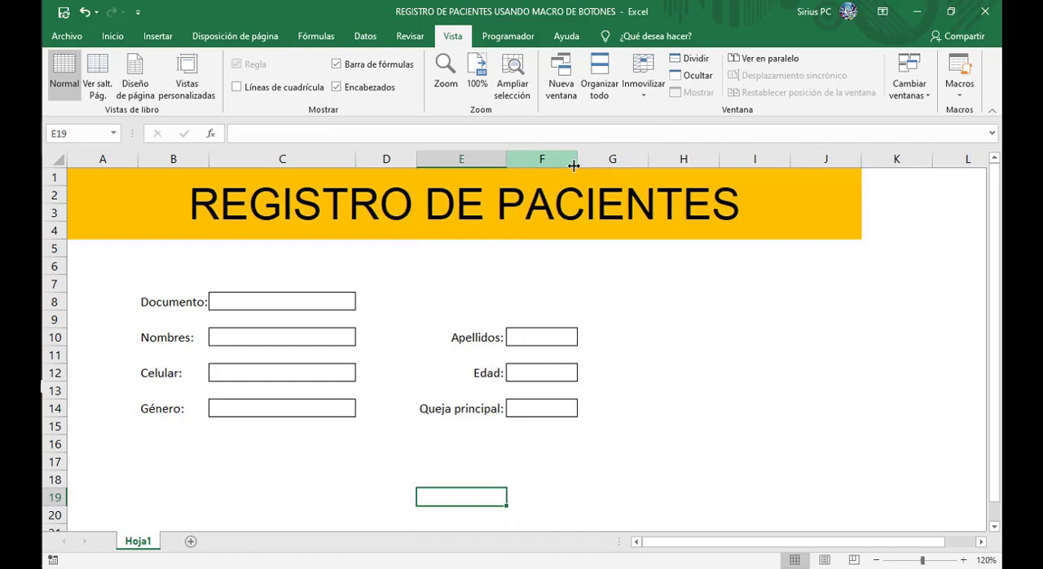
drag(575, 158, 630, 155)
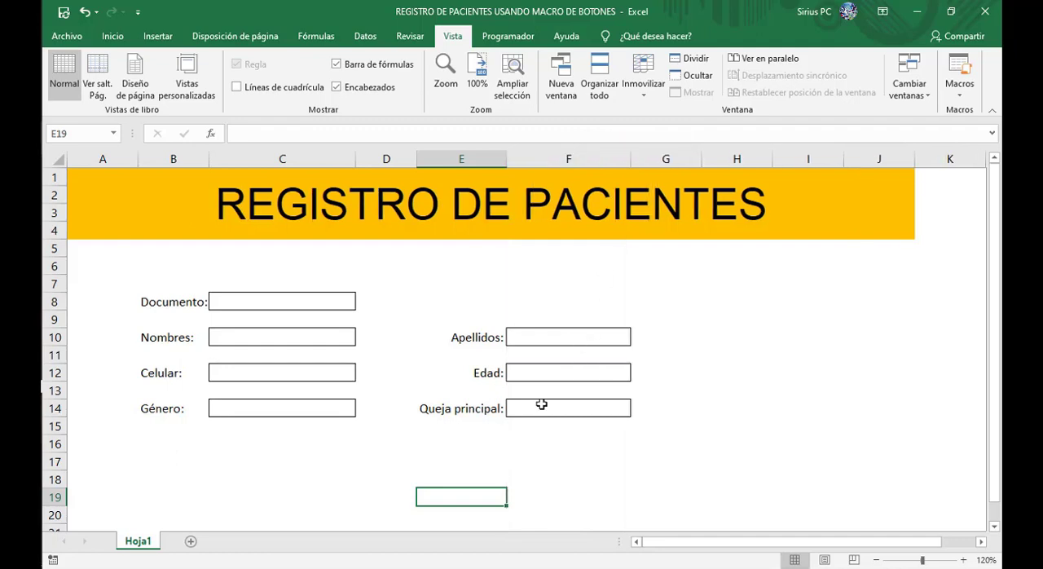
click(808, 352)
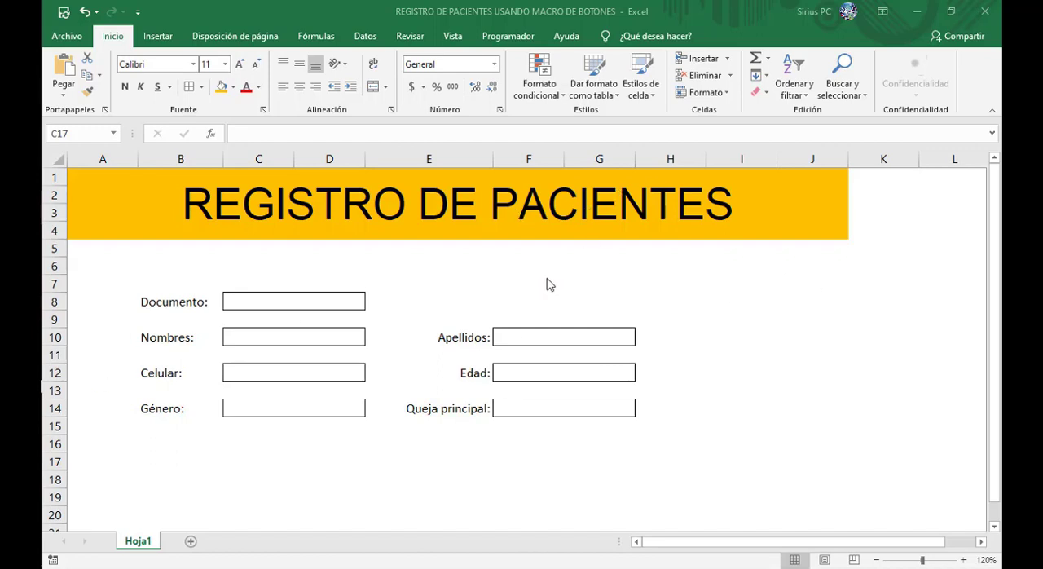
Step: Draw a right block arrow about 4.56 cm wide and 1.24 cm high, and place it below the title, above the Apellidos: entry field
click(158, 36)
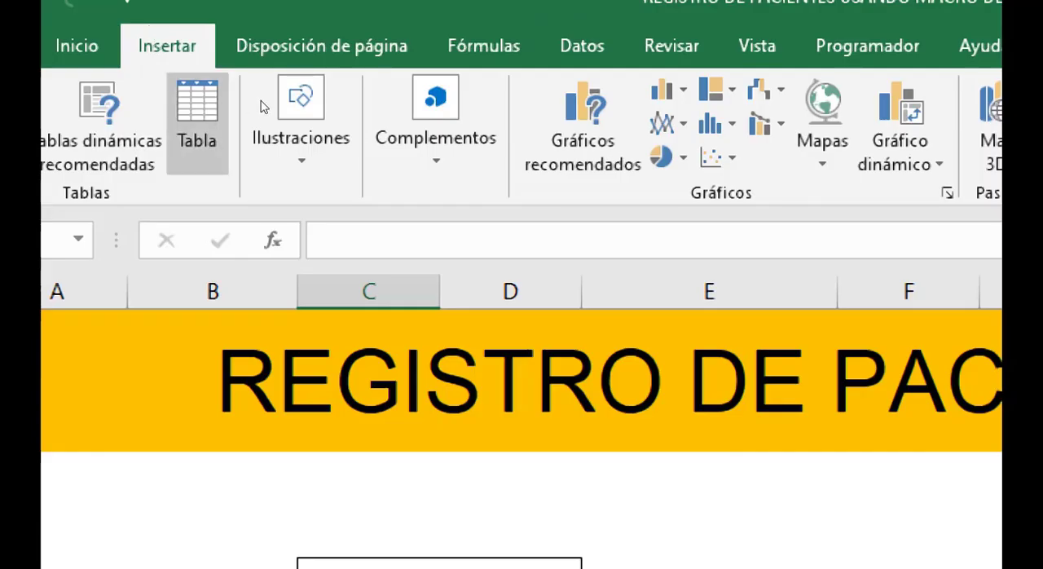
click(298, 137)
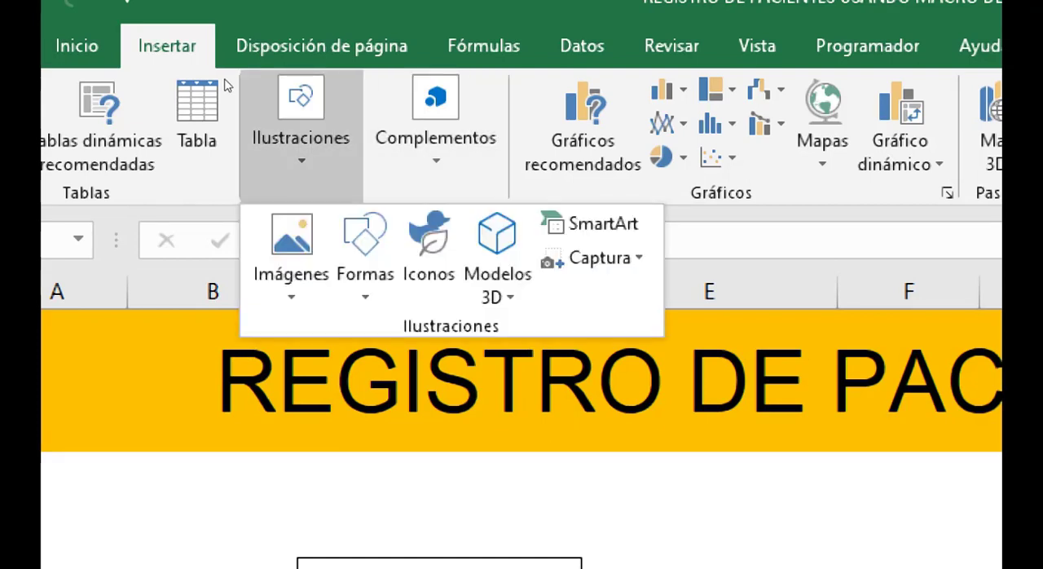
click(365, 257)
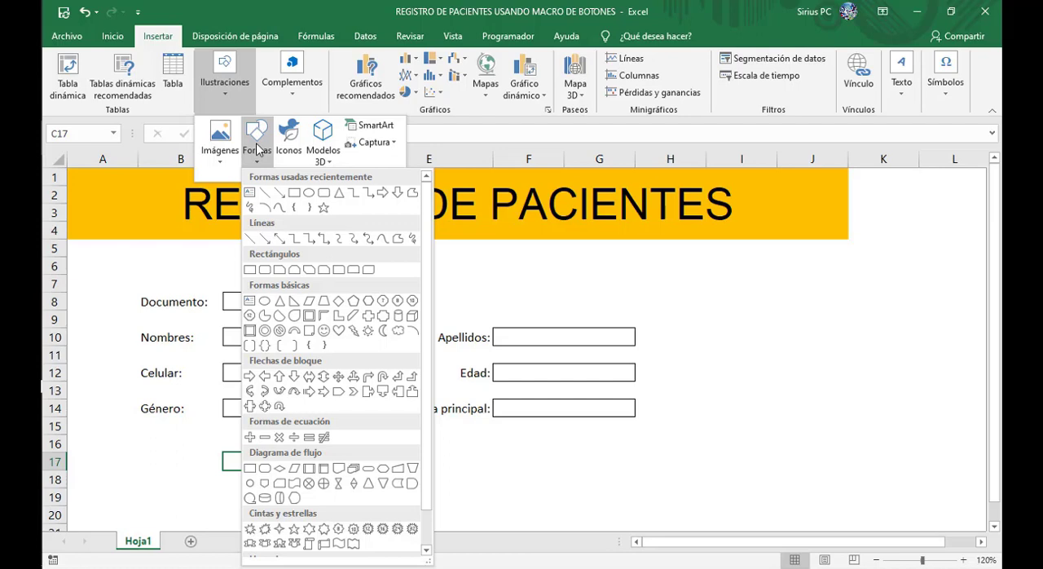
click(382, 194)
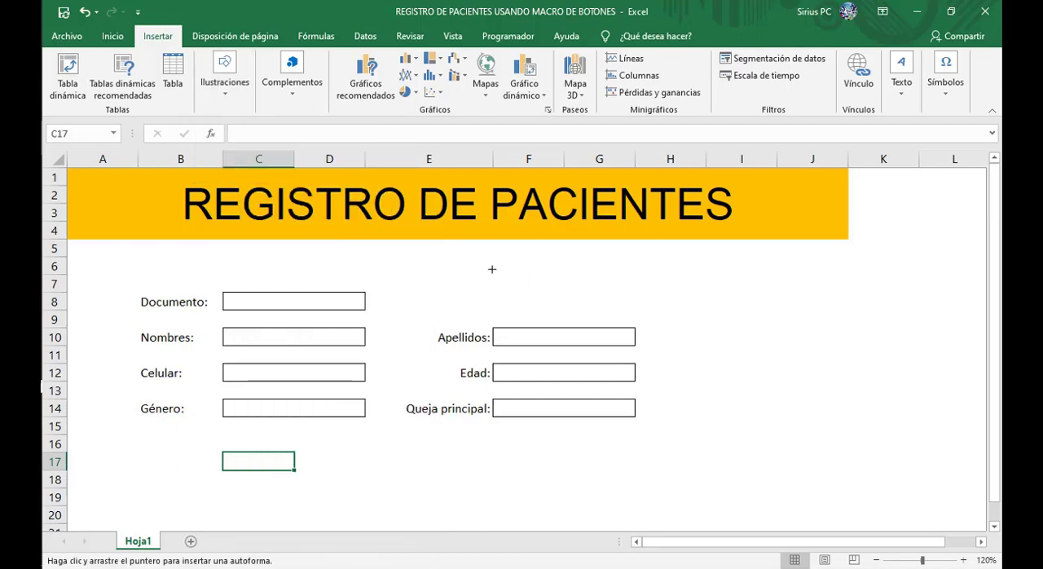
mouse_move(487, 261)
mouse_down()
mouse_move(531, 282)
mouse_move(641, 304)
mouse_up()
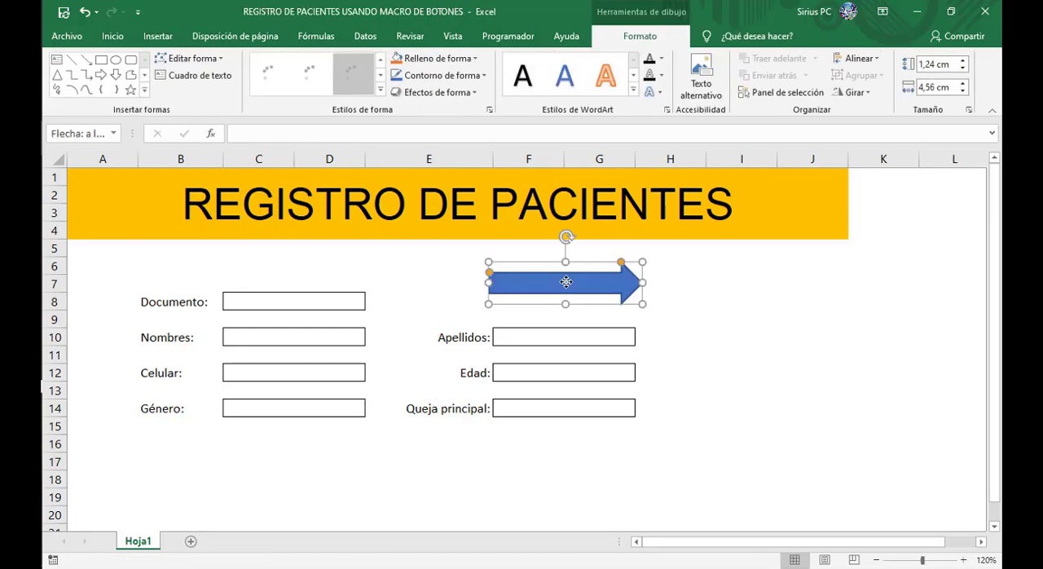
drag(565, 277, 571, 266)
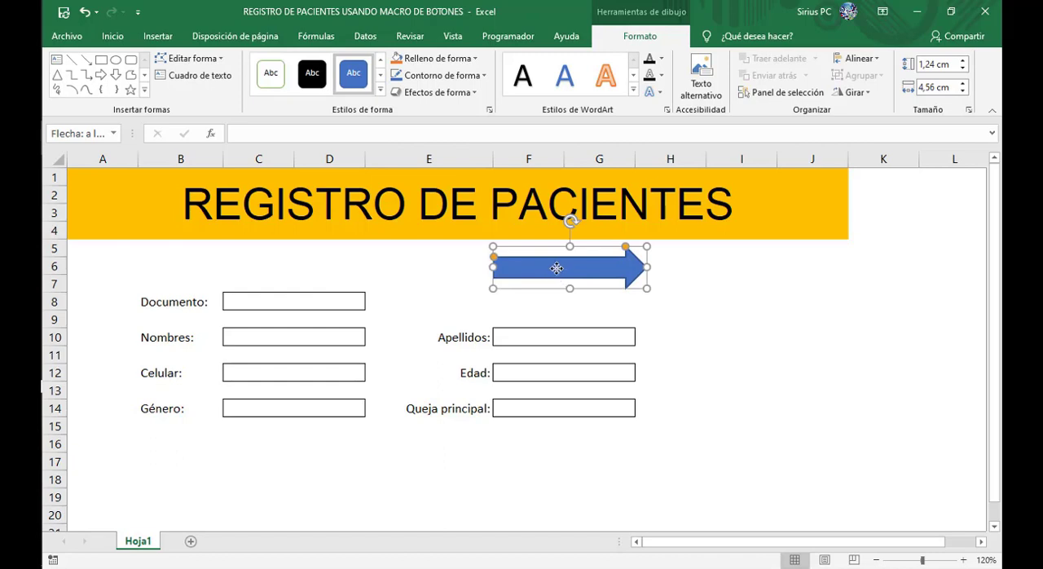
Step: Add the text IR A BASE DE DATOS inside the arrow shape
right_click(555, 267)
key(Escape)
right_click(588, 266)
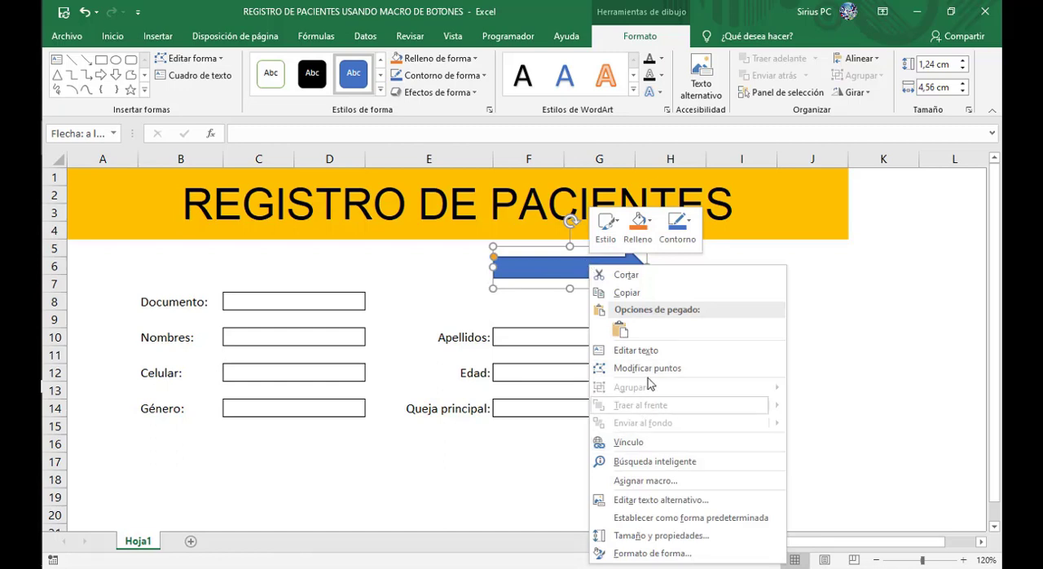
click(656, 357)
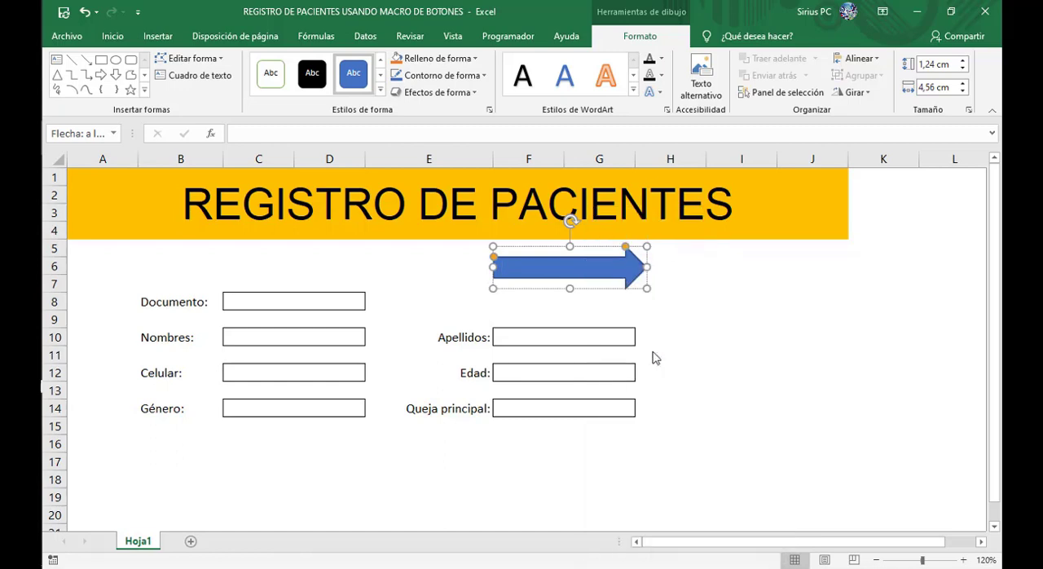
text(IR A BASE DE DATOS)
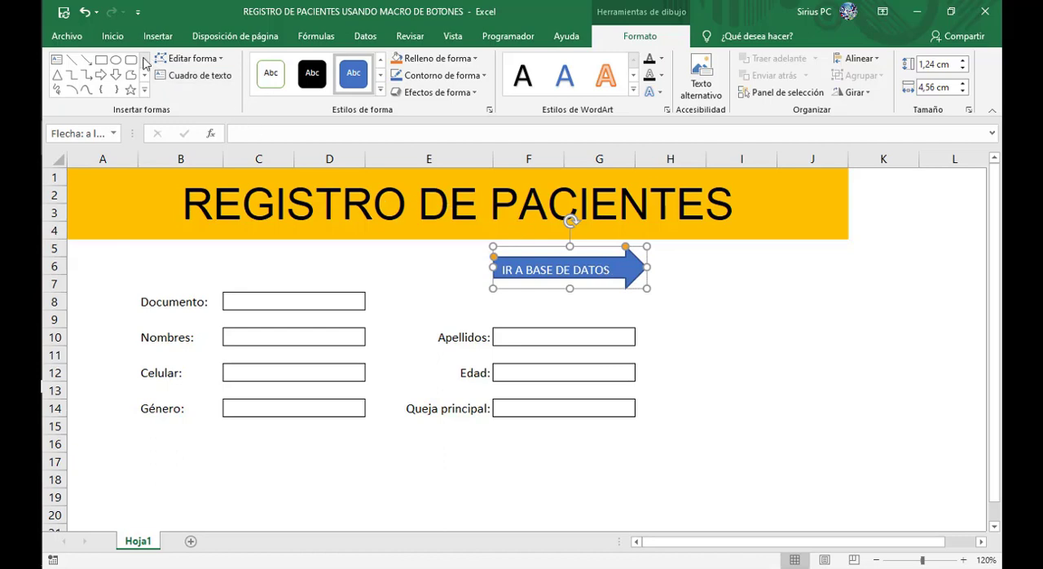
Step: Center the arrow's text vertically and horizontally within the shape
click(112, 36)
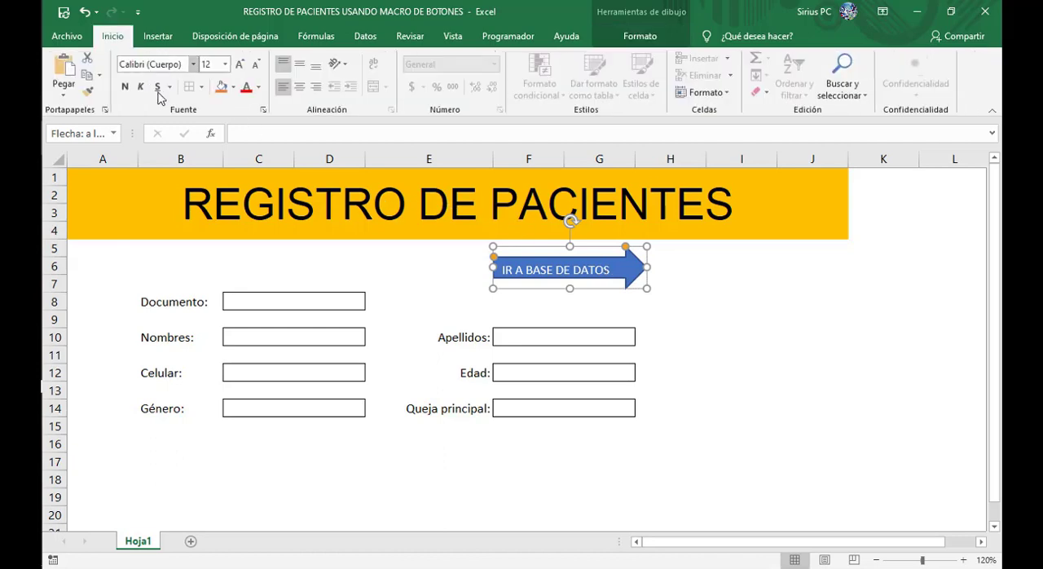
click(302, 72)
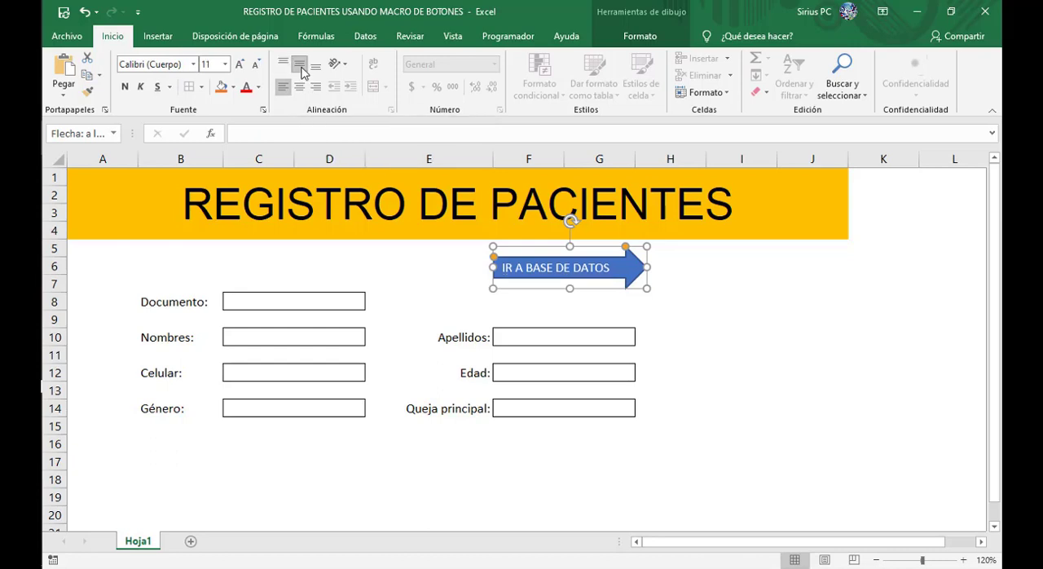
click(300, 86)
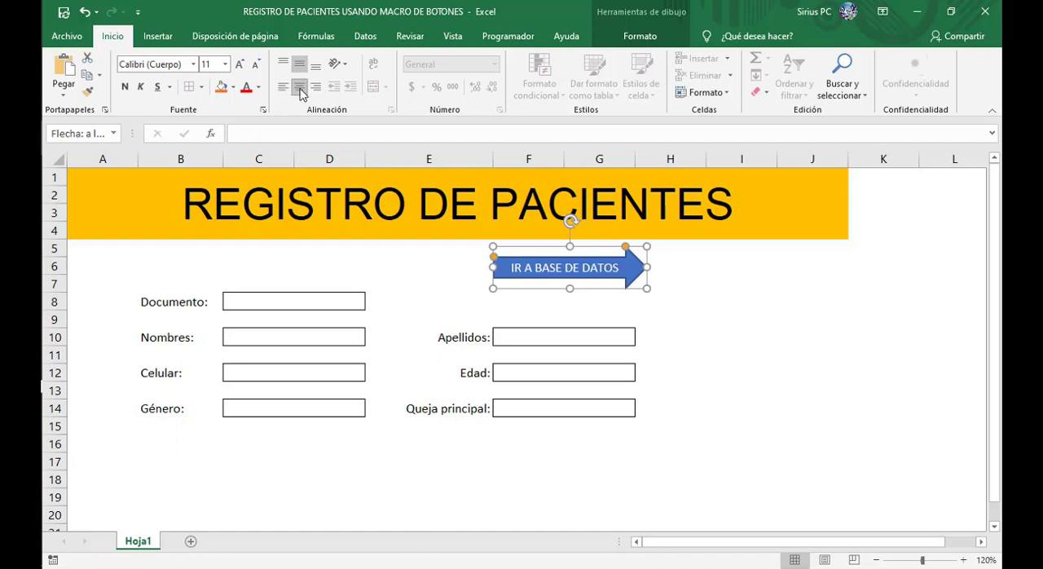
click(704, 290)
Step: Shorten the IR A BASE DE DATOS arrow slightly from its tip so it fits closely around its text
click(647, 266)
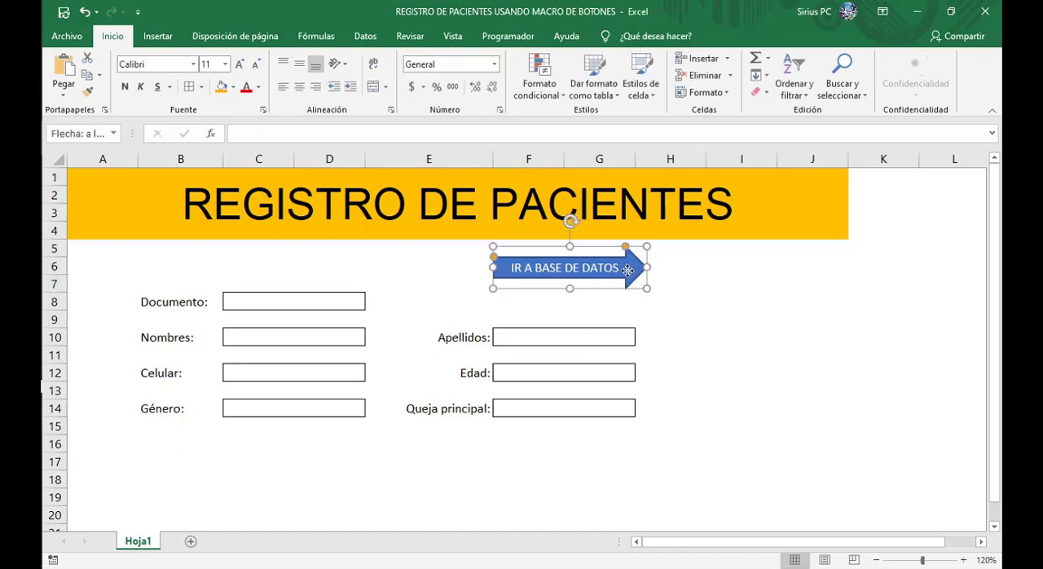
drag(645, 267, 630, 266)
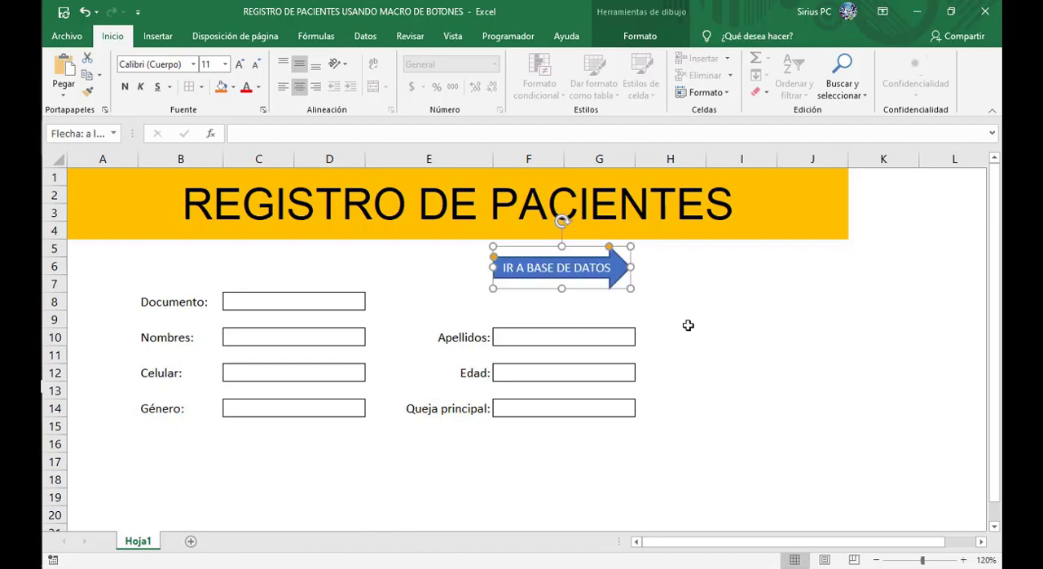
click(690, 325)
click(562, 305)
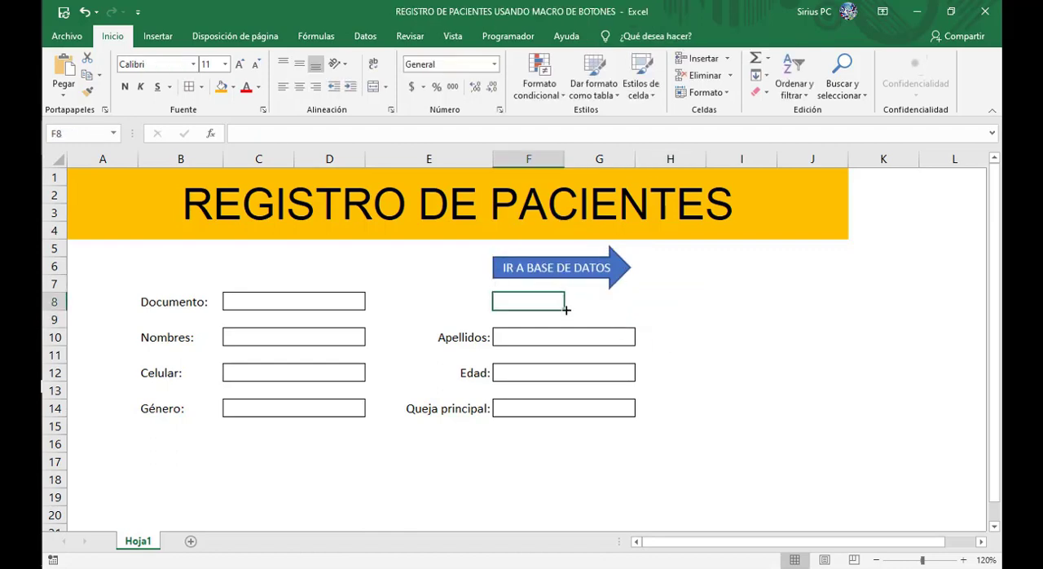
click(679, 294)
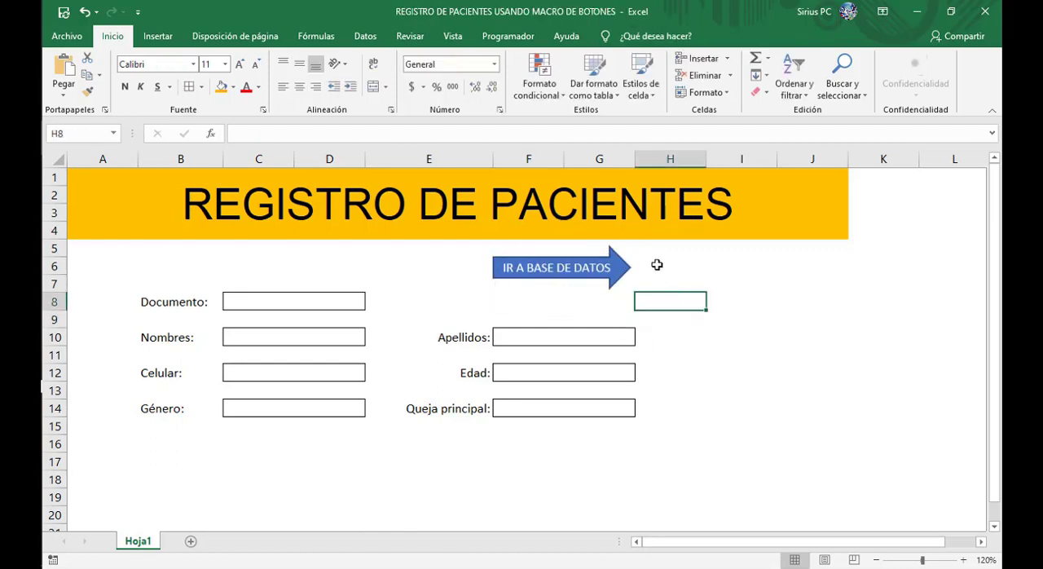